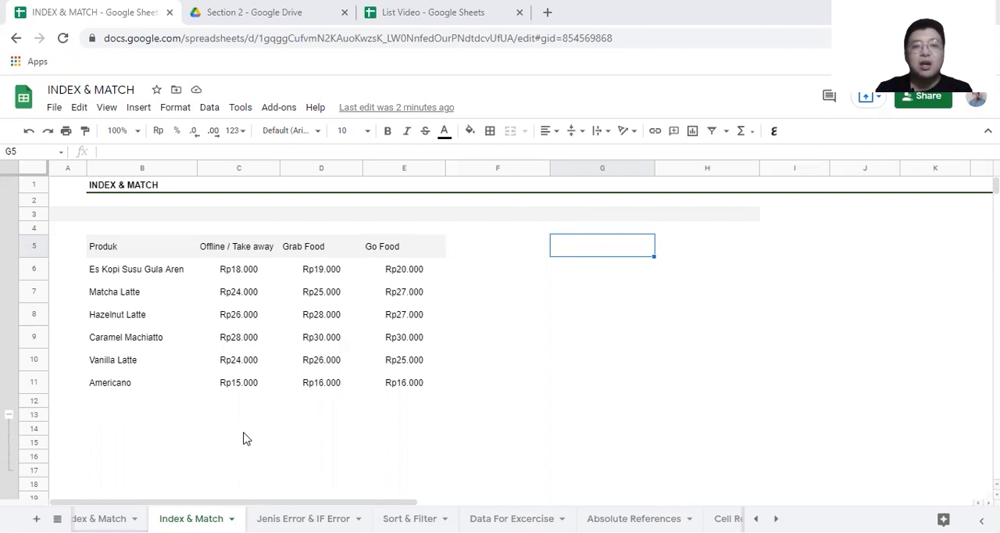
Step: Add a drop-down list validation to cell G5 using the product names in B6:B11 as its source range
click(209, 107)
click(263, 283)
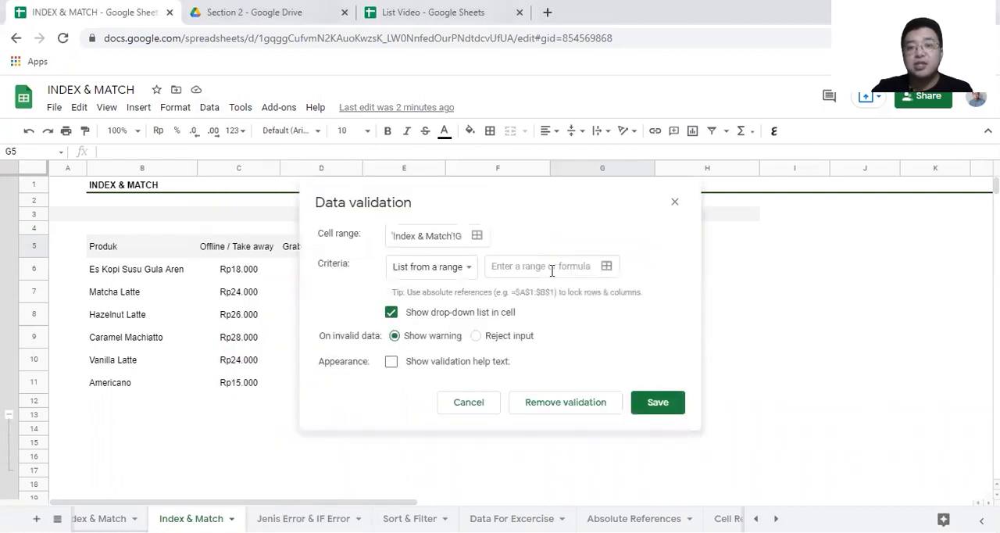
click(607, 266)
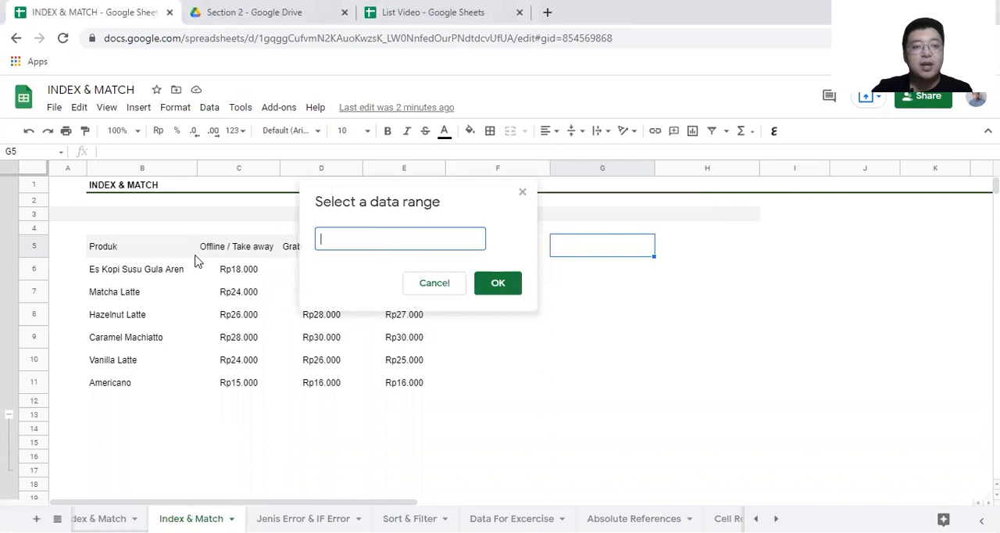
drag(152, 268, 143, 388)
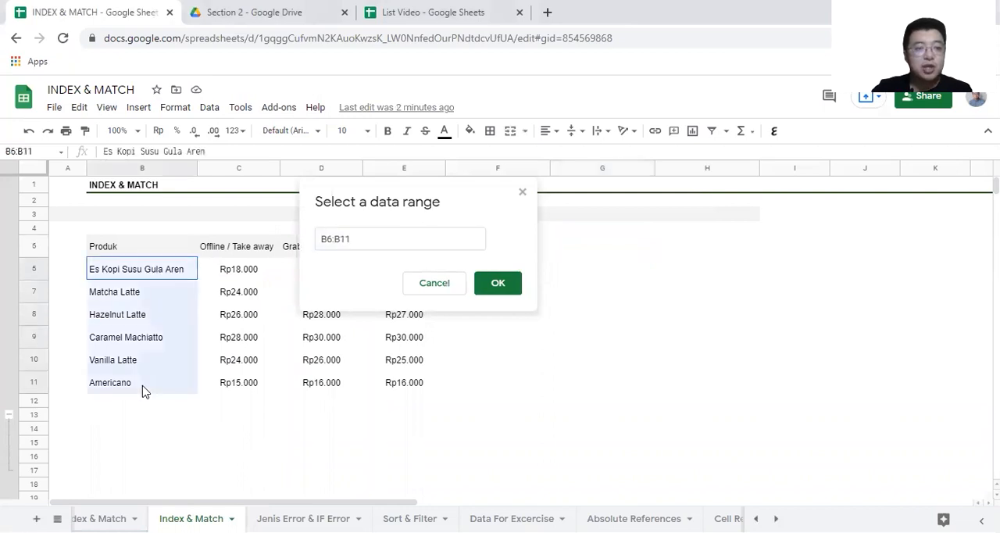
click(515, 288)
click(664, 415)
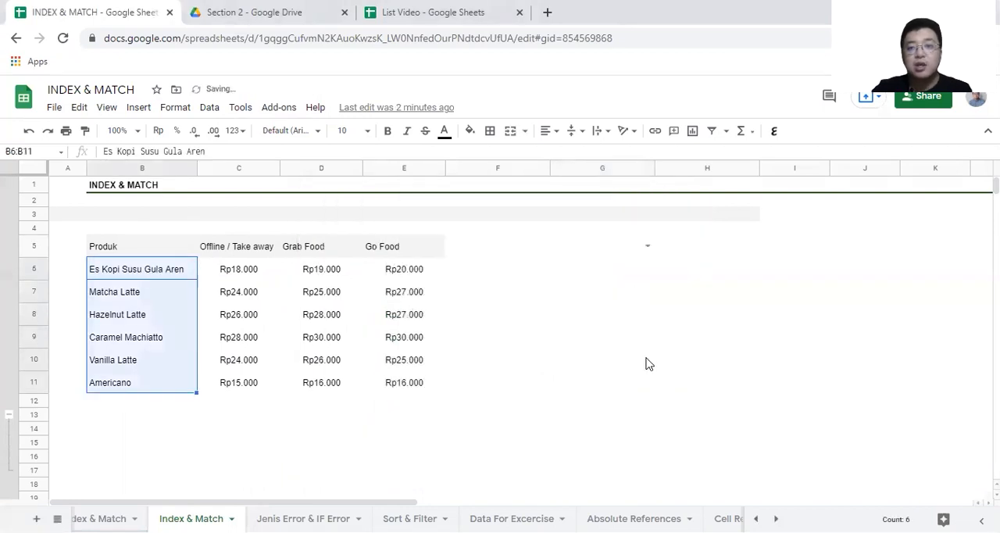
Step: Choose Es Kopi Susu Gula Aren in the G5 drop-down and widen column G to fit the full name
click(645, 245)
click(615, 267)
click(630, 296)
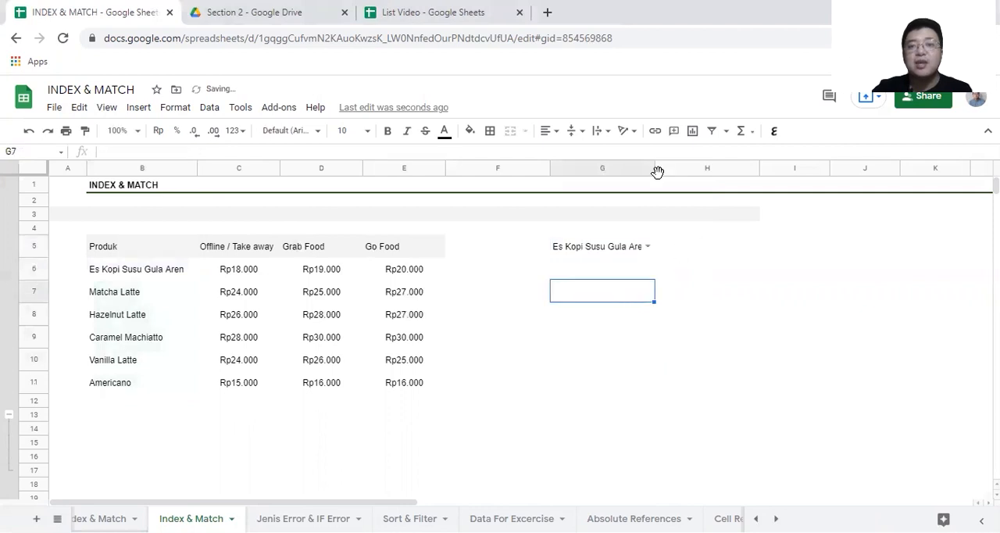
drag(655, 168, 673, 168)
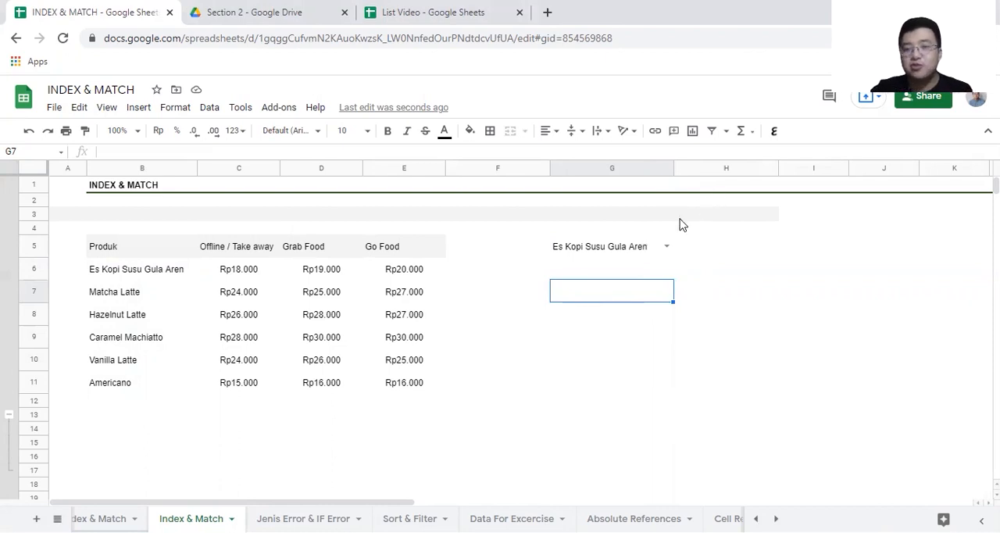
Step: Choose Hazelnut Latte in G5 and begin an INDEX formula in G7 with the offline prices C6:C11 as reference
click(666, 246)
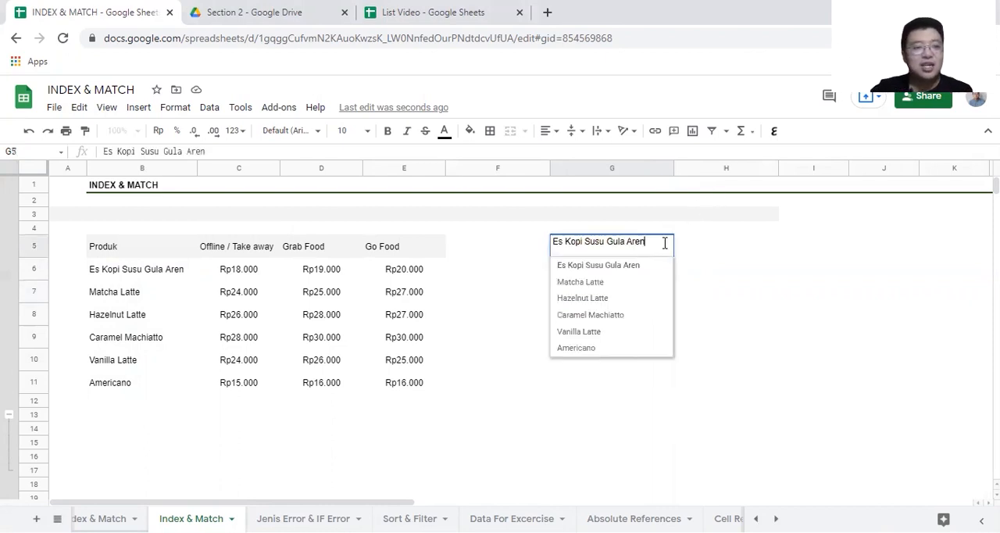
click(611, 299)
click(609, 305)
text(=)
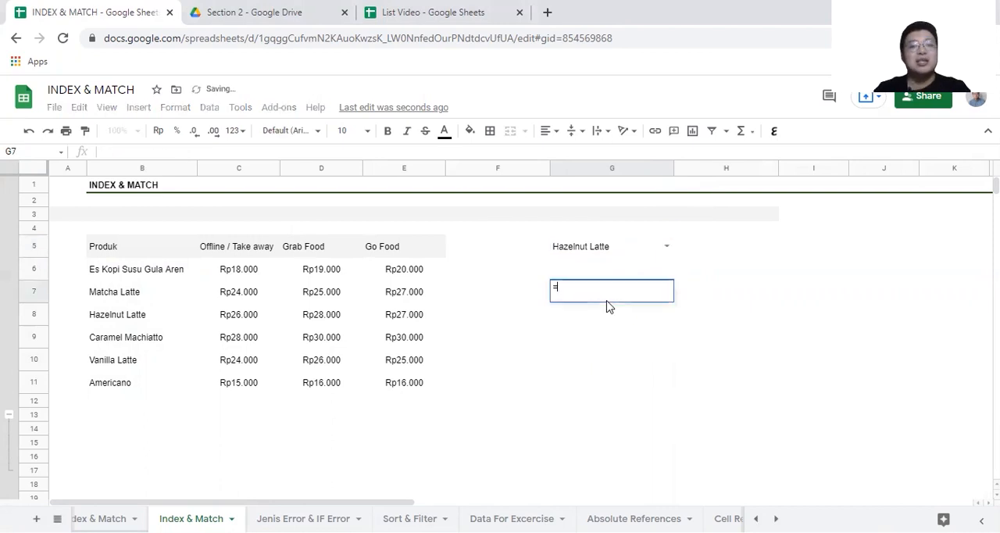
text(INDEX()
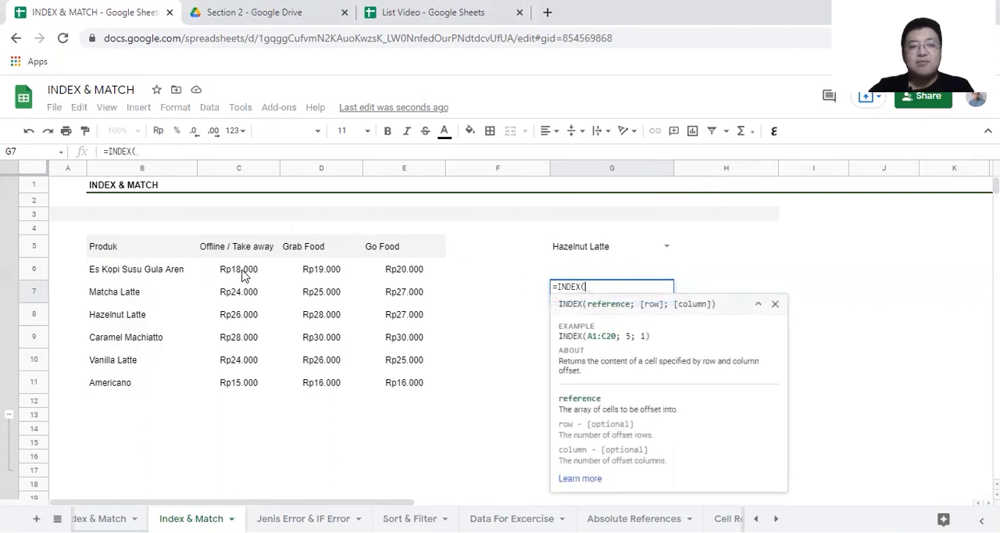
drag(242, 274, 219, 385)
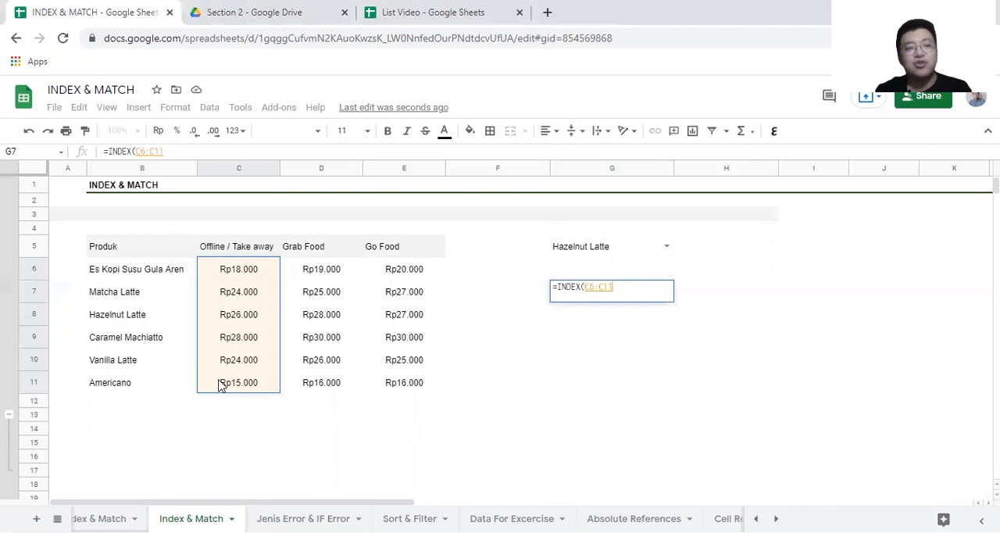
click(184, 275)
click(175, 291)
click(173, 314)
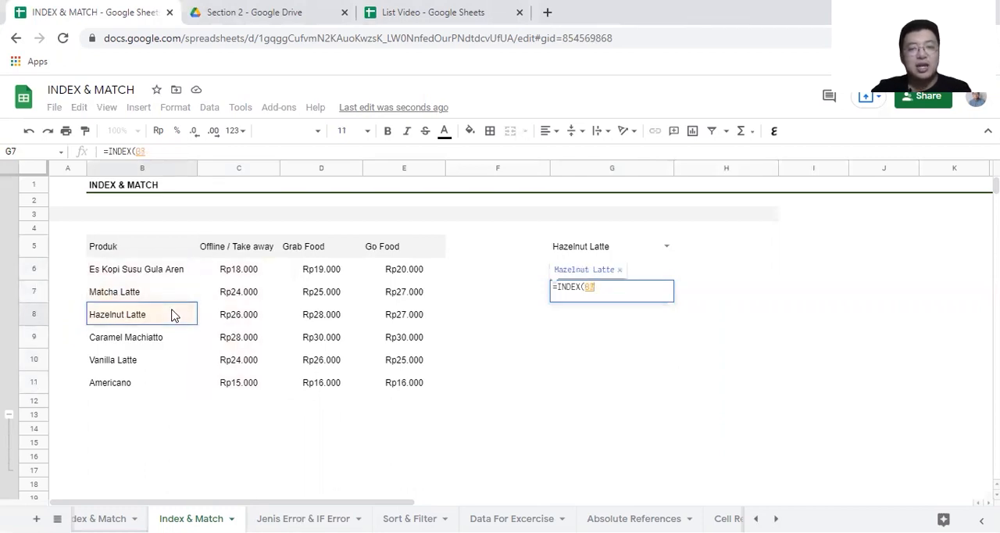
drag(255, 276, 240, 381)
Step: Complete the INDEX formula in G7 with 3 as the row number, giving =INDEX(C6:C11;3)
text(;)
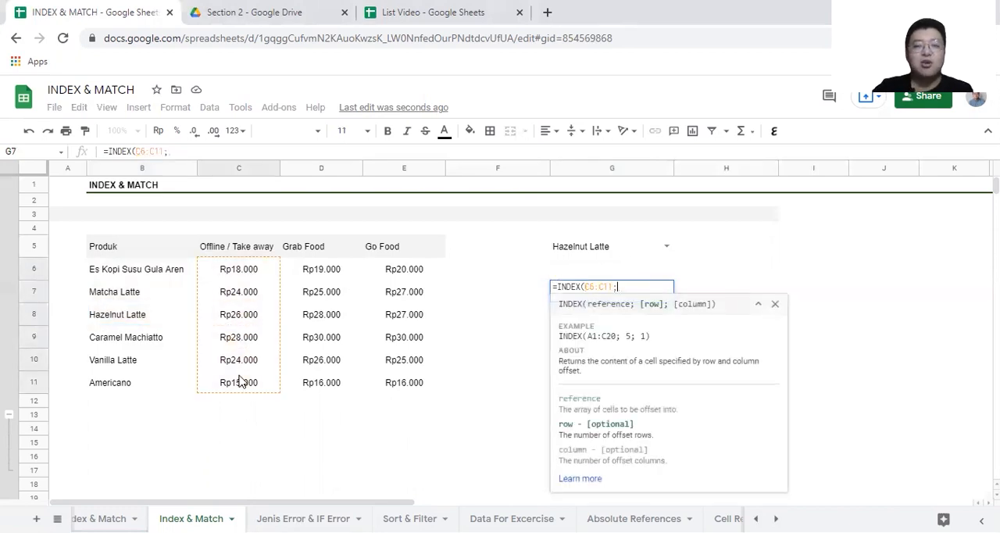
click(145, 278)
click(143, 292)
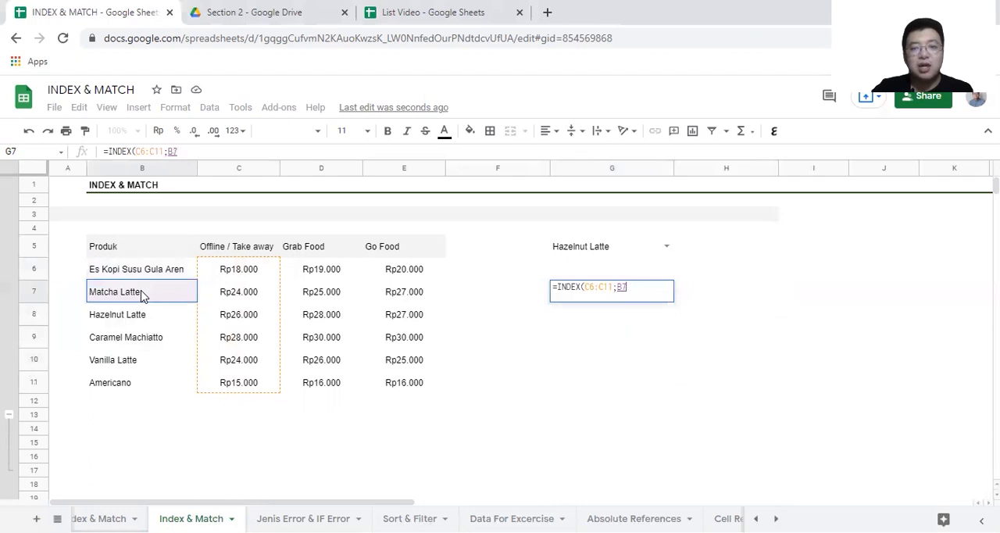
click(145, 315)
key(BackSpace)
key(BackSpace)
text(3))
key(Return)
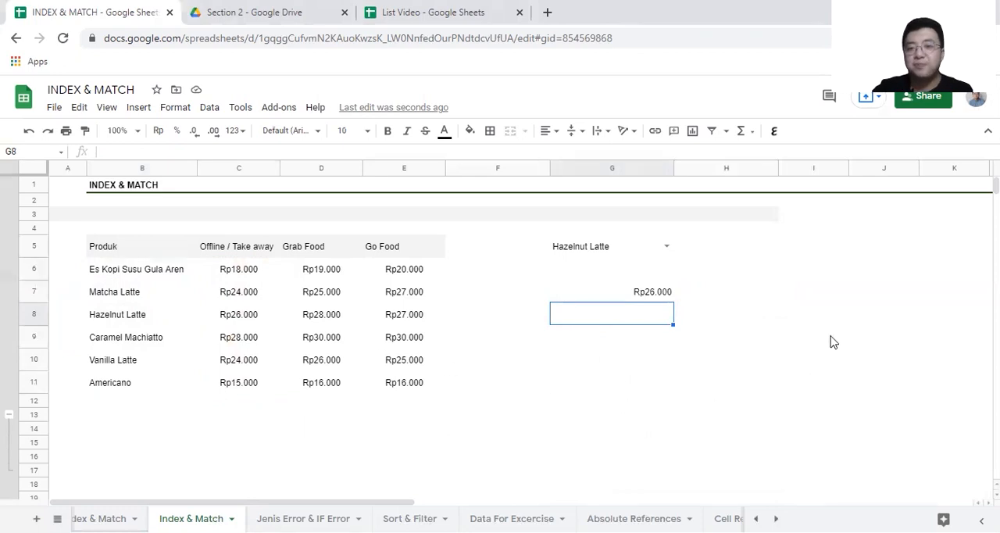
Step: Enter =MATCH(G5;B6:B11;0) in cell H5 to find the selected product's position in the product list
click(766, 261)
text(=)
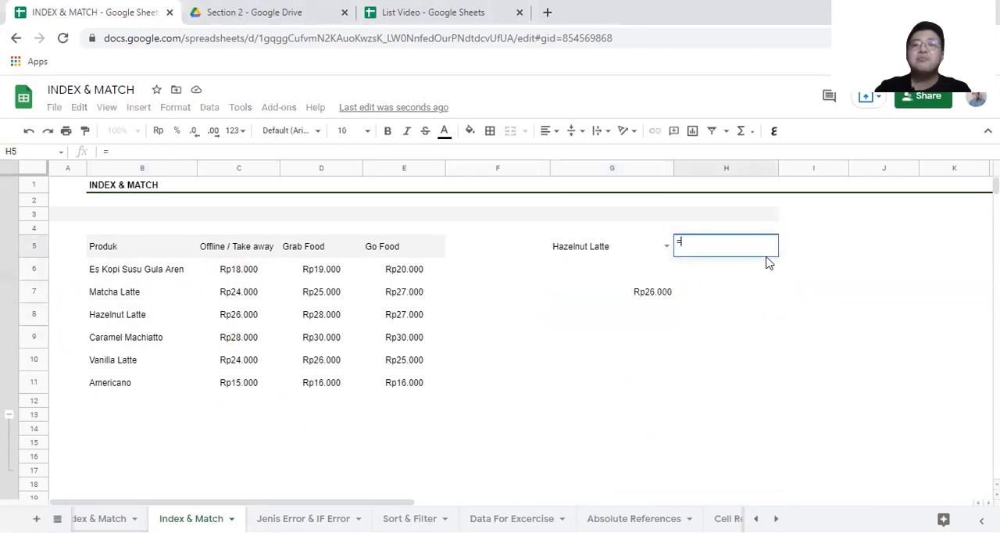
text(MATCH()
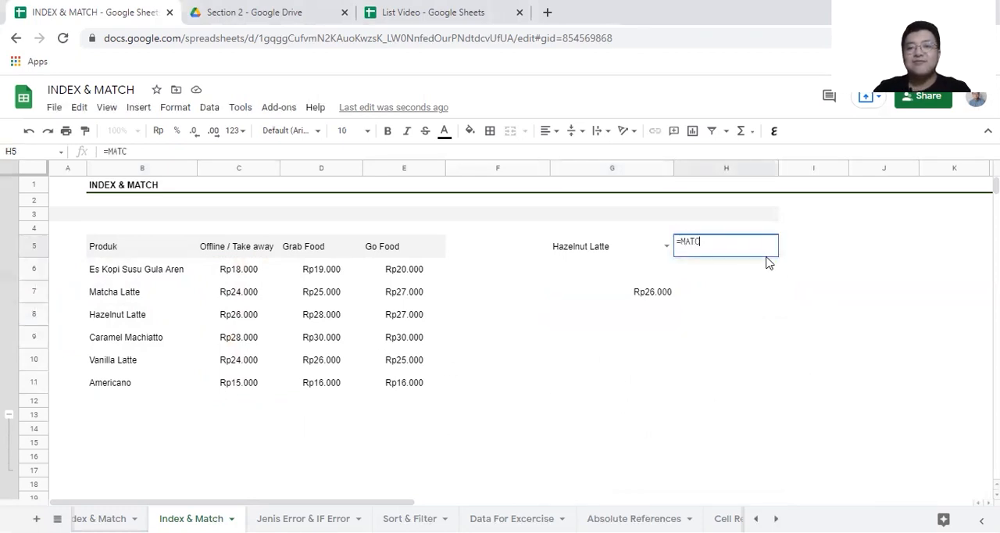
click(618, 246)
text(;)
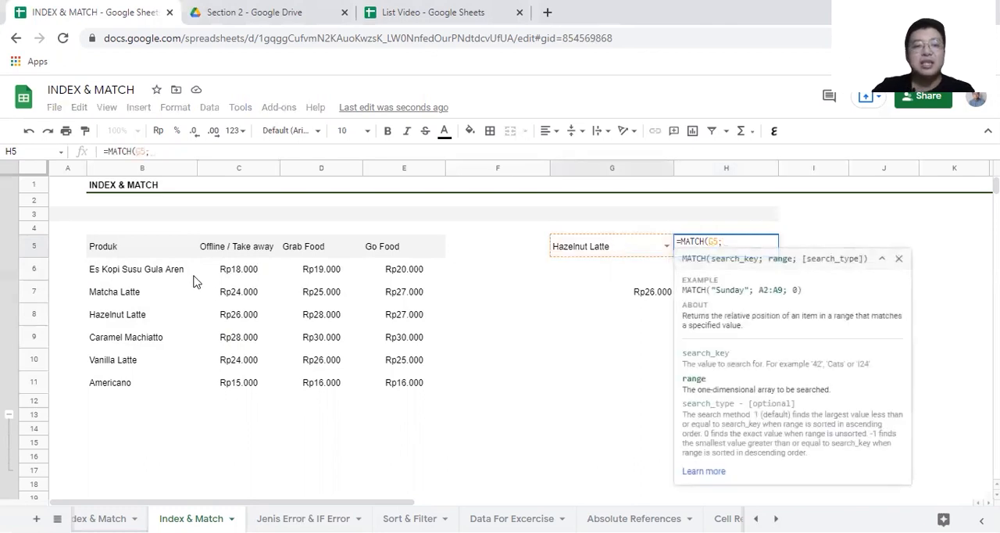
drag(172, 268, 156, 388)
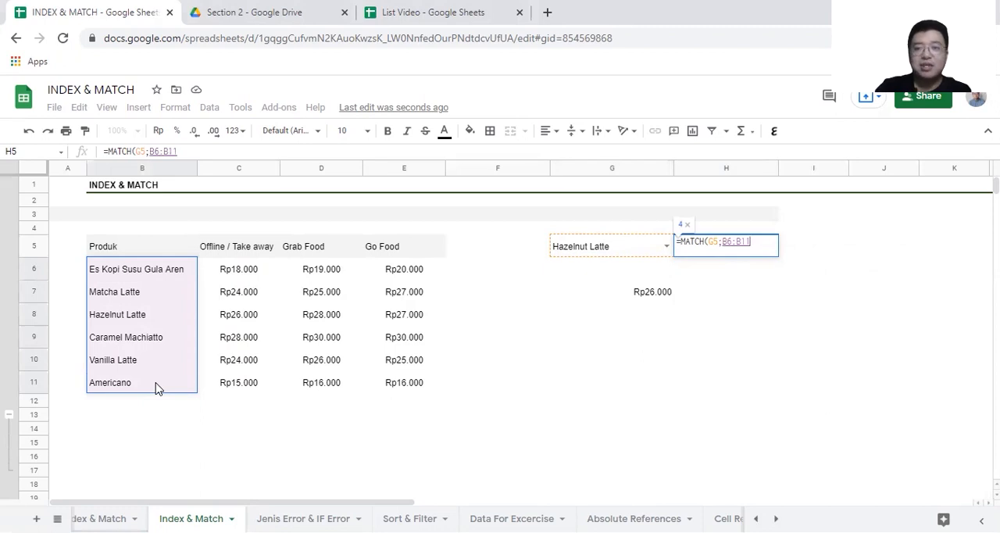
text(;)
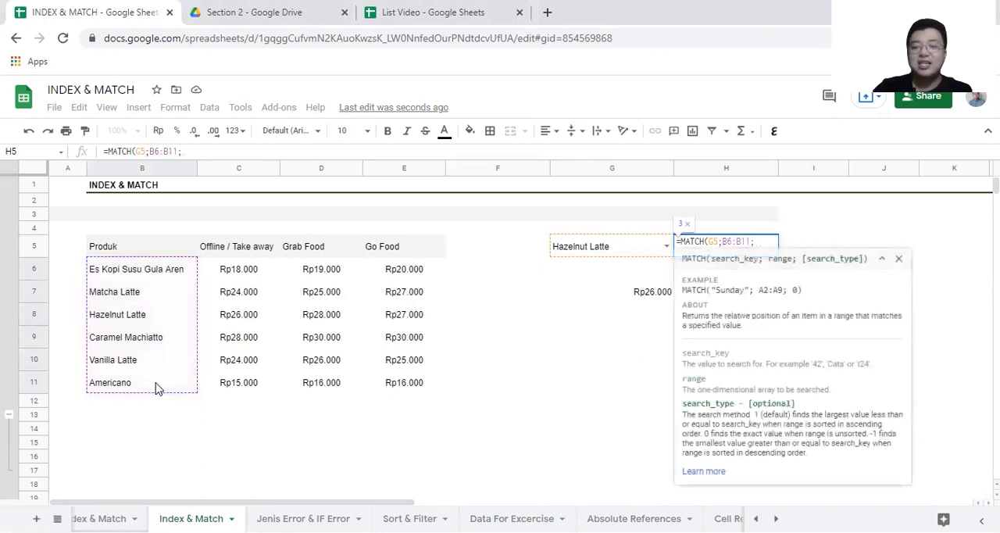
text(0)
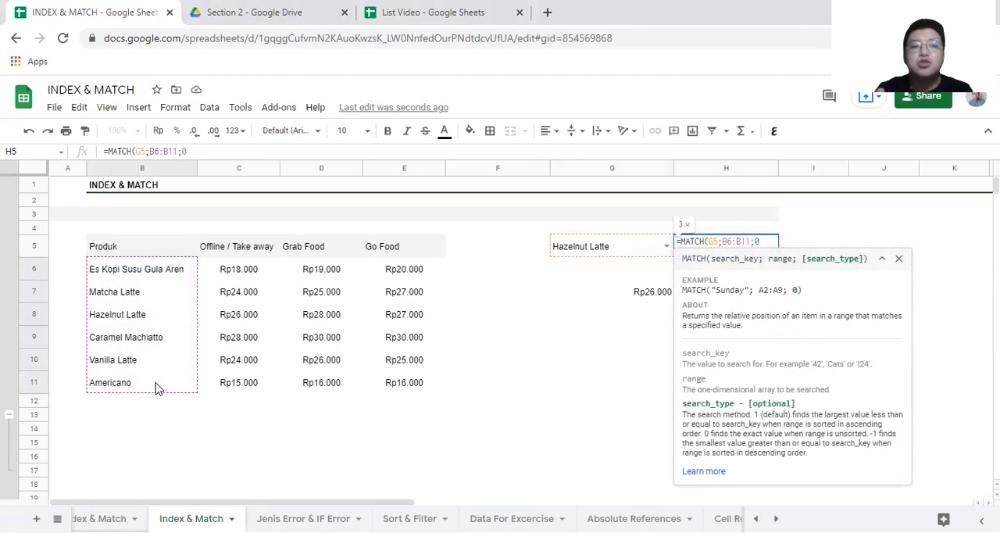
text())
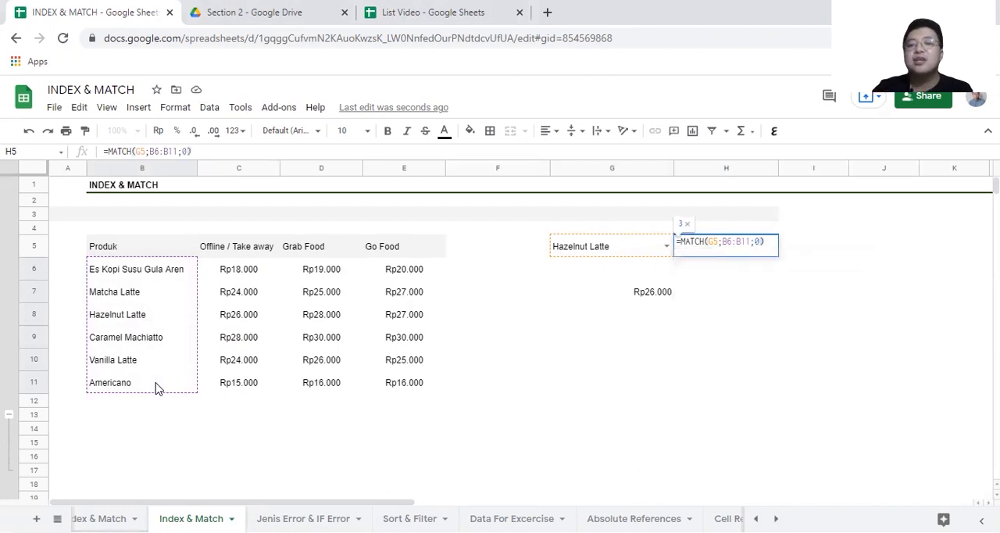
key(Return)
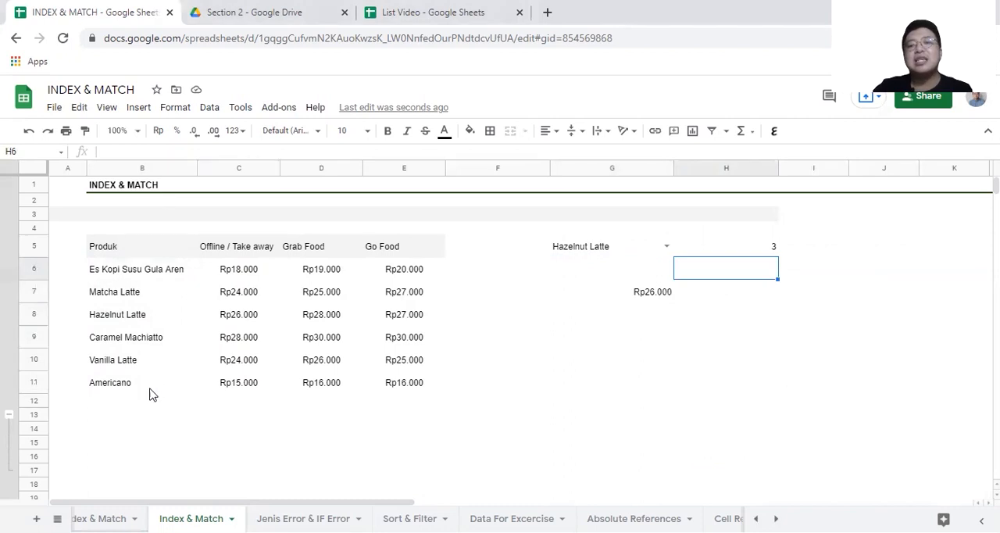
click(606, 287)
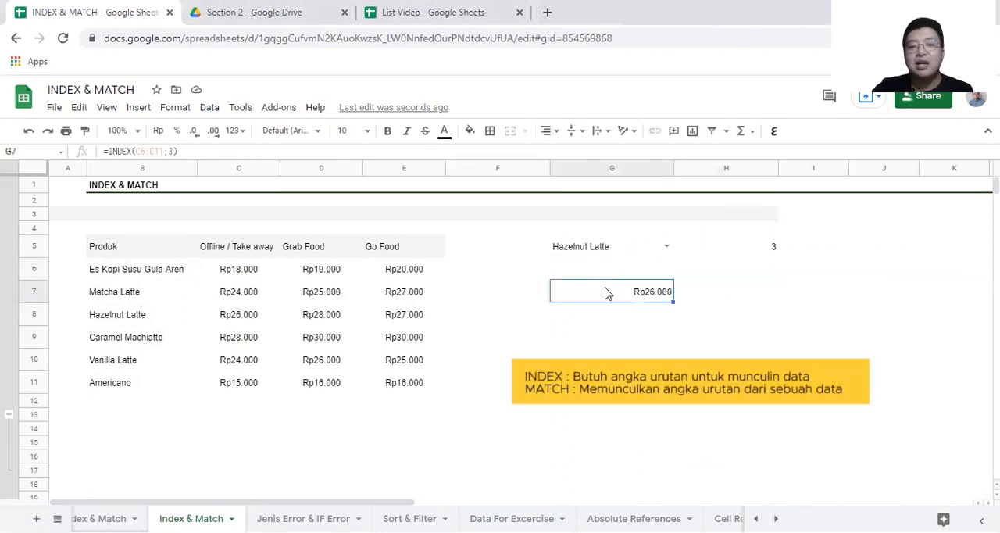
double_click(606, 287)
key(Return)
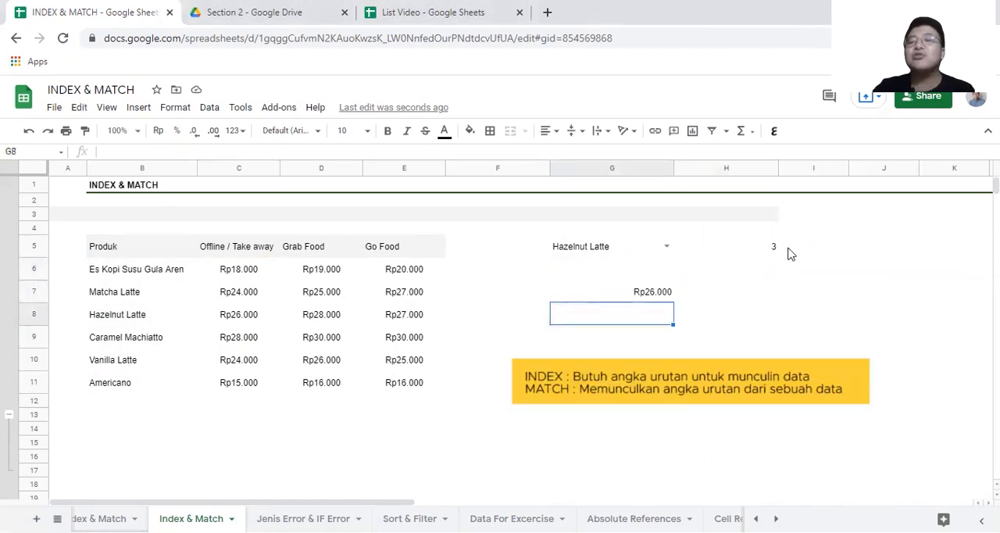
Step: Copy MATCH(G5;B6:B11;0) from H5 and substitute it for the row number 3 in G7's INDEX formula
click(773, 250)
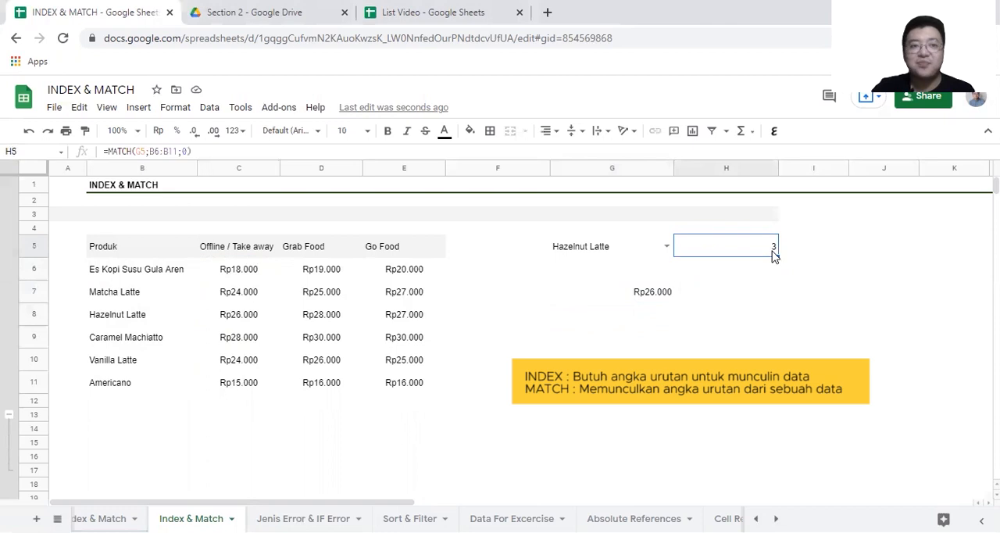
click(196, 151)
drag(196, 152, 110, 159)
key(ctrl+c)
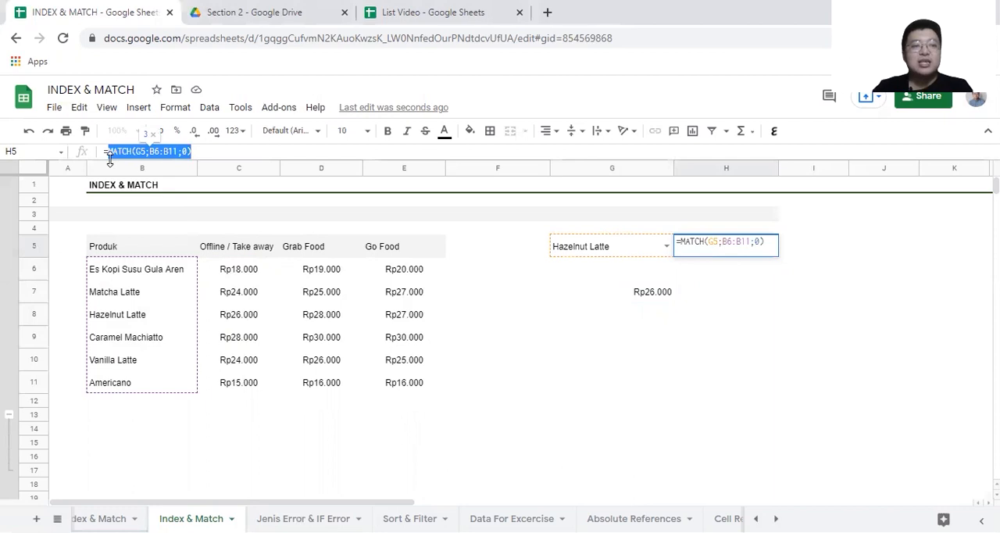
key(Return)
click(576, 293)
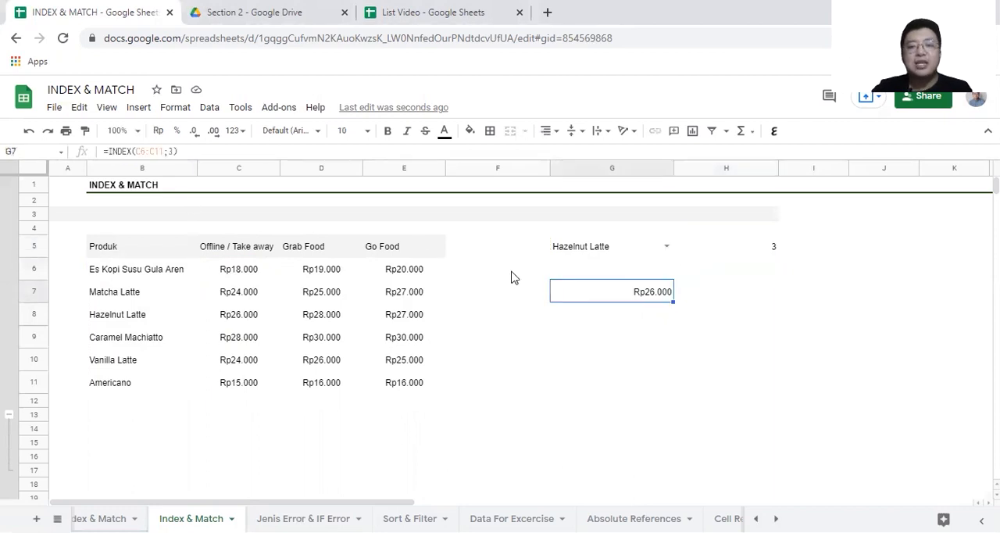
click(176, 150)
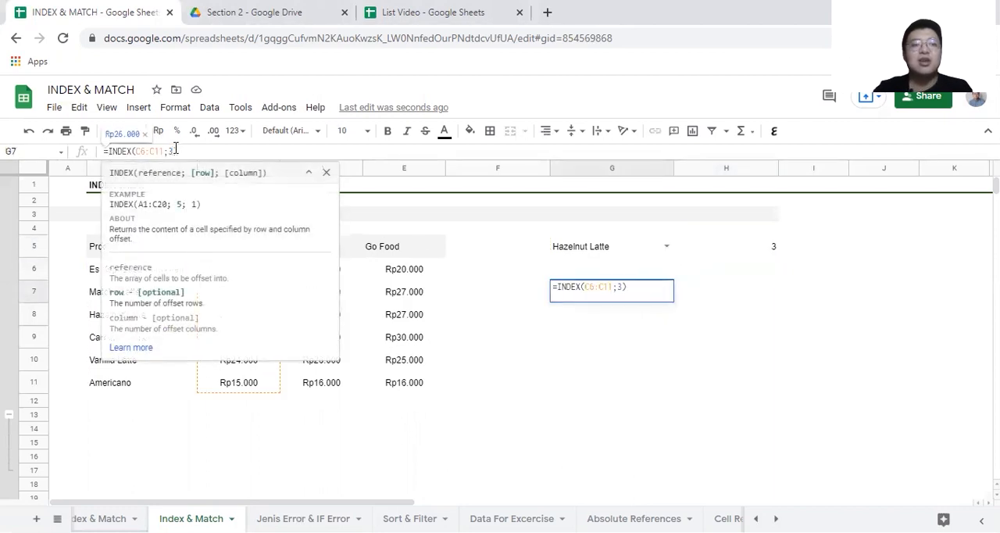
key(ctrl+v)
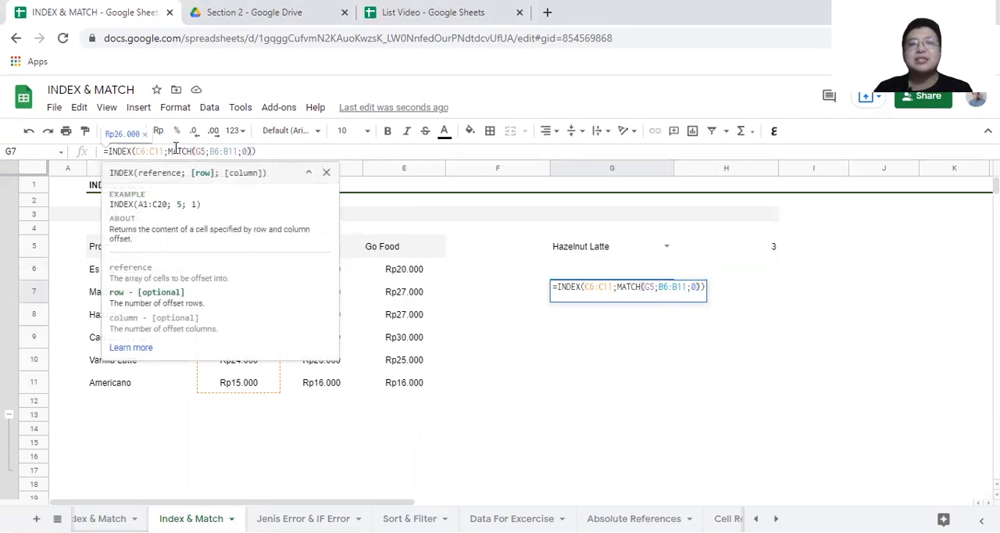
key(Return)
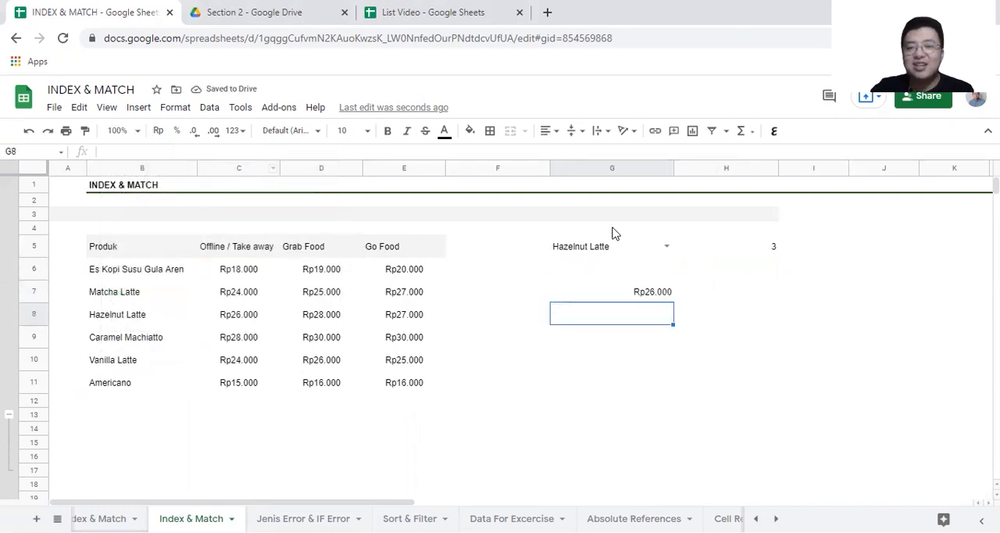
Step: Test the lookup by choosing Es Kopi Susu Gula Aren, Caramel Machiatto and finally Vanilla Latte in the G5 drop-down
click(667, 247)
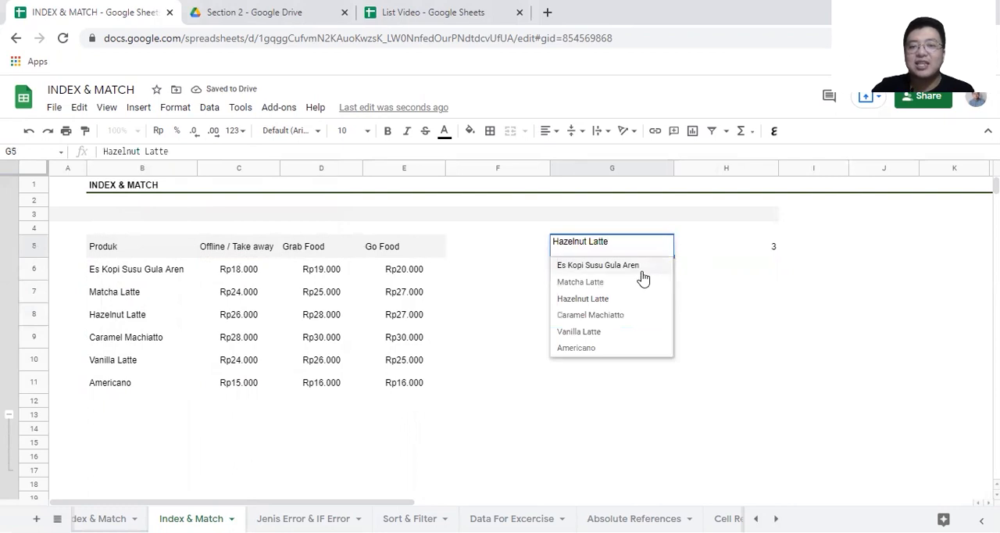
click(643, 268)
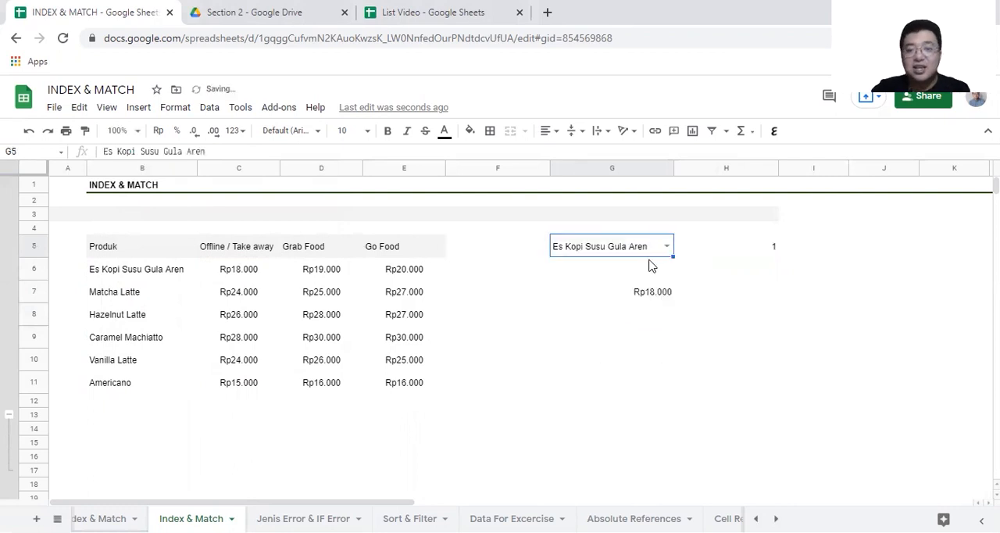
click(665, 247)
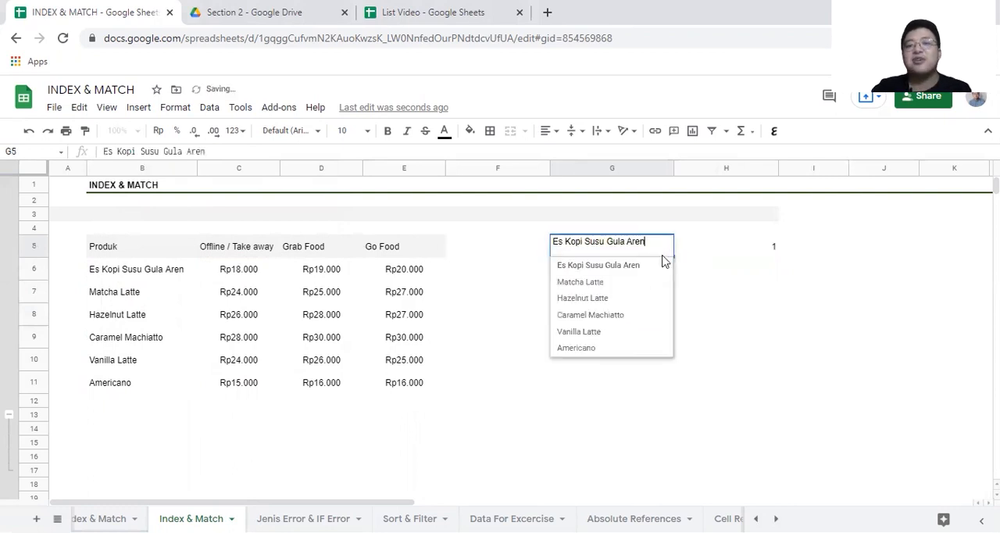
click(608, 317)
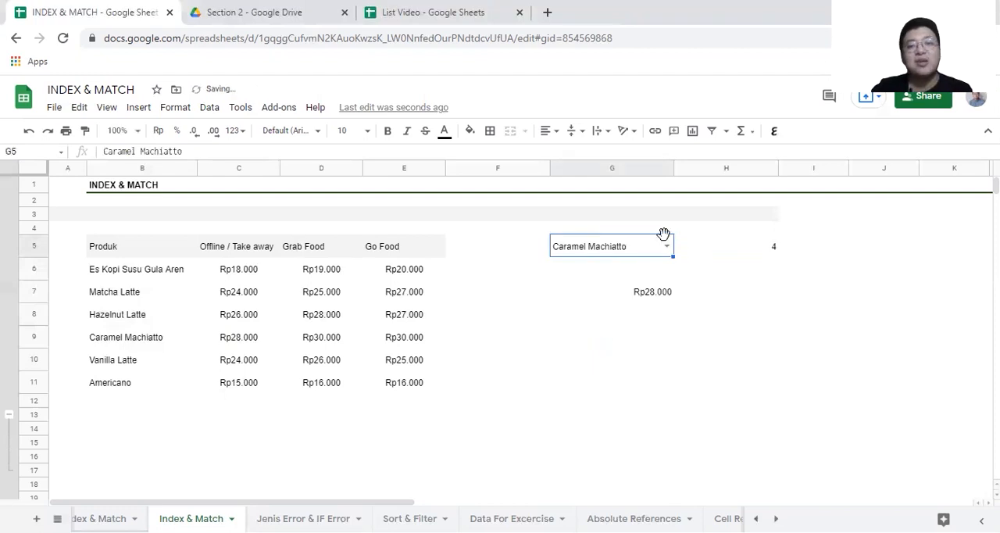
click(667, 247)
click(603, 333)
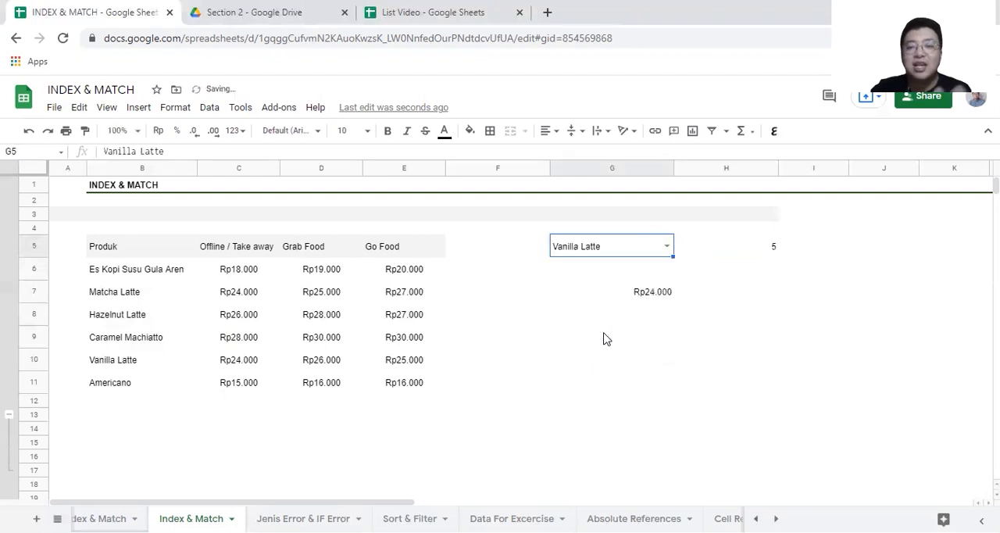
Step: Review how MATCH is nested inside the INDEX formula in cell G7
click(619, 300)
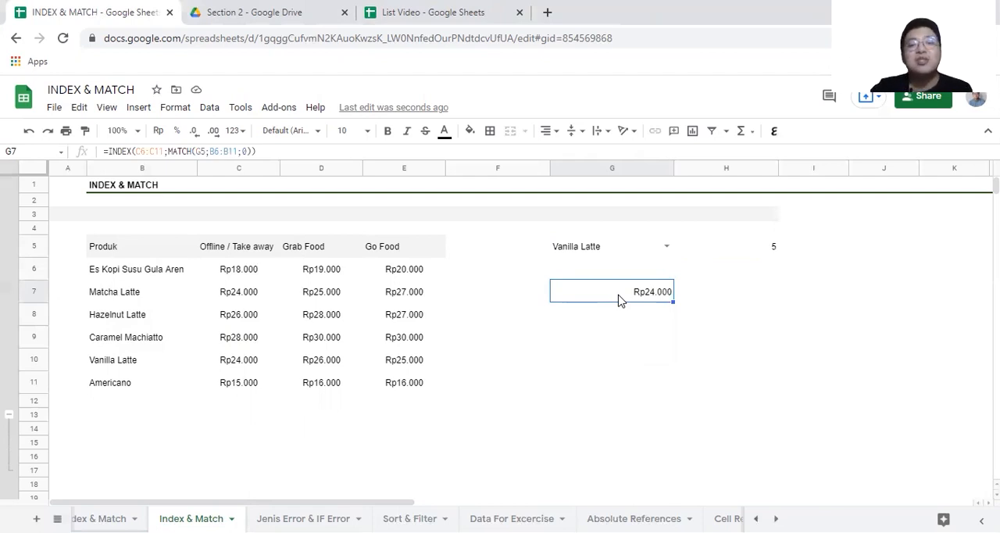
double_click(619, 300)
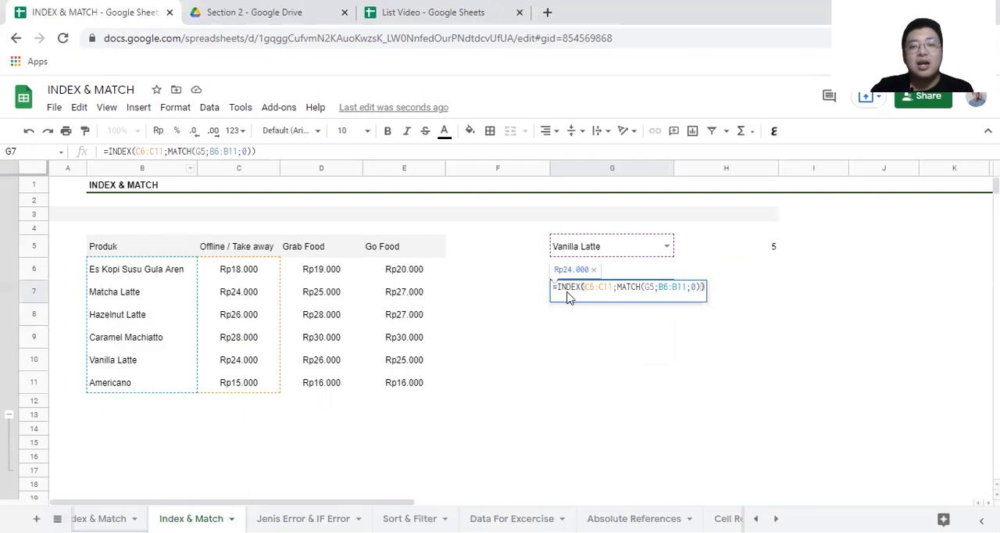
key(Return)
text(=INDEX()
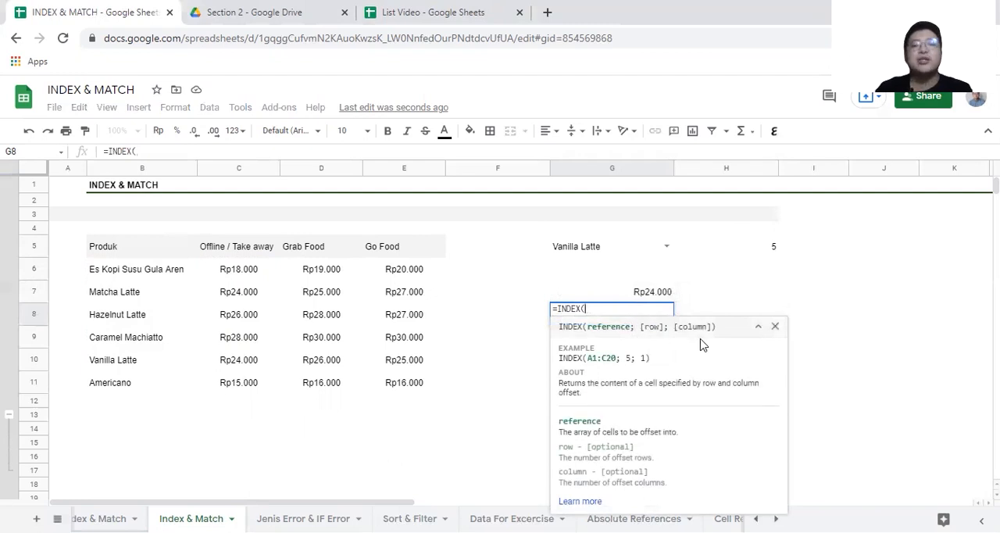
key(BackSpace)
key(BackSpace)
key(BackSpace)
key(BackSpace)
key(BackSpace)
key(BackSpace)
key(BackSpace)
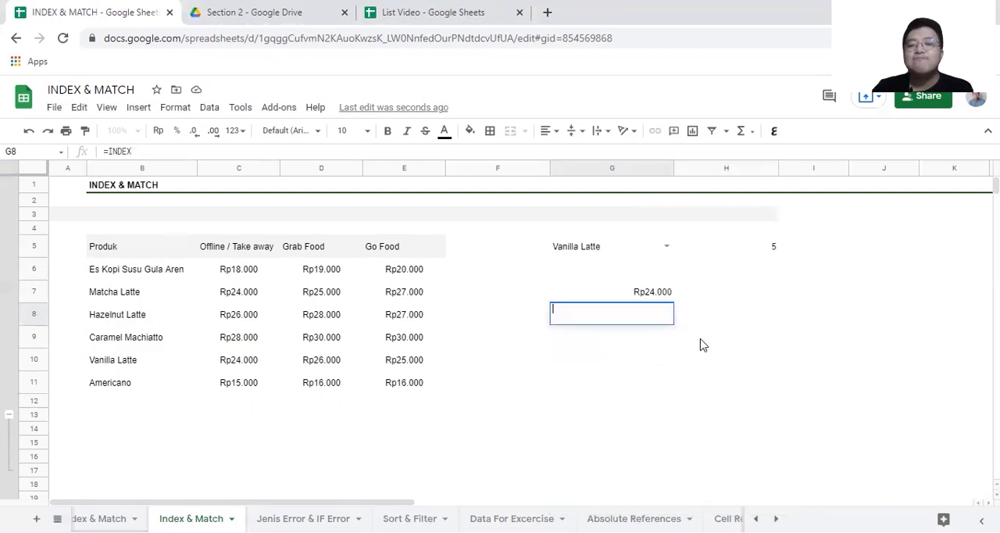
key(Return)
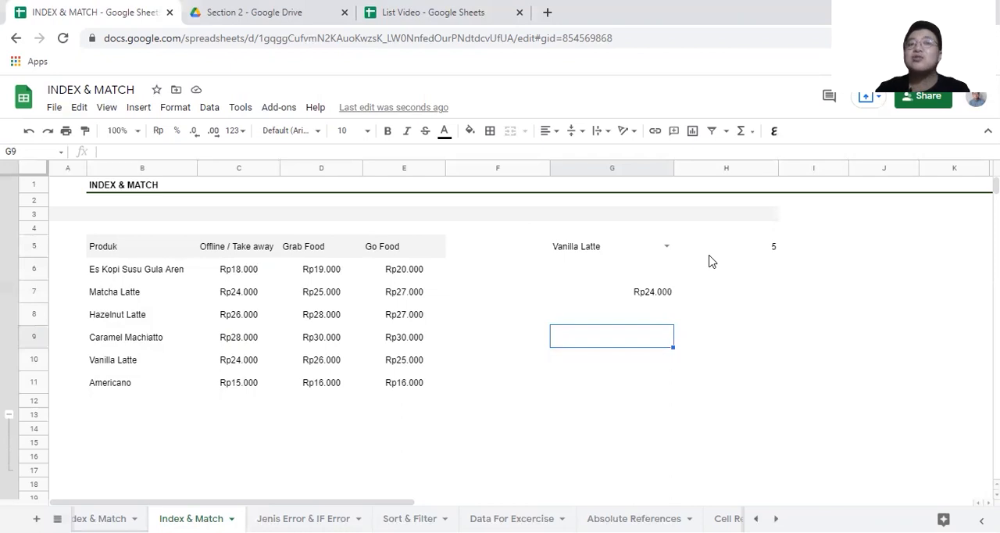
Step: Enter =INDEX(C6:E11;3;2) in cell G9 to return a price by row and column number
text(=INDEX()
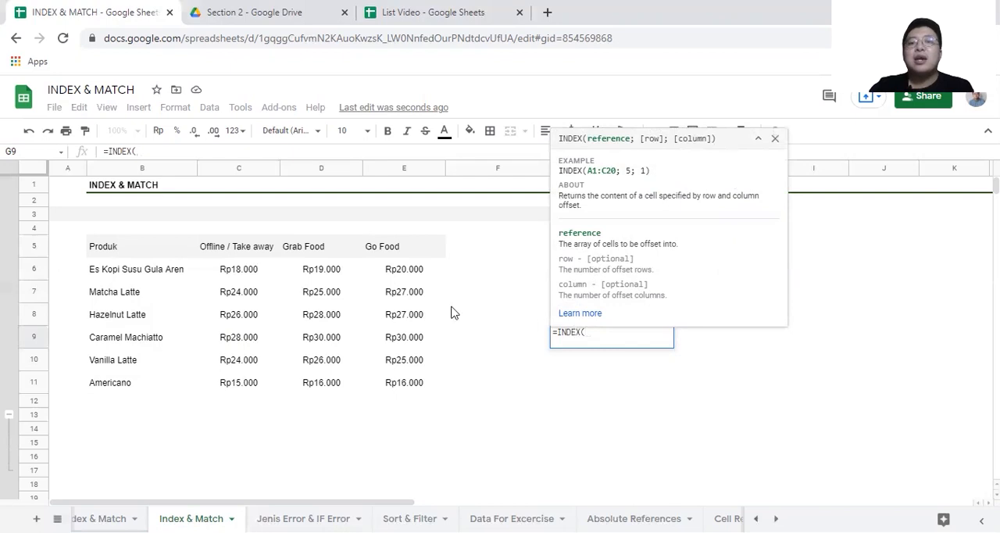
drag(262, 270, 394, 381)
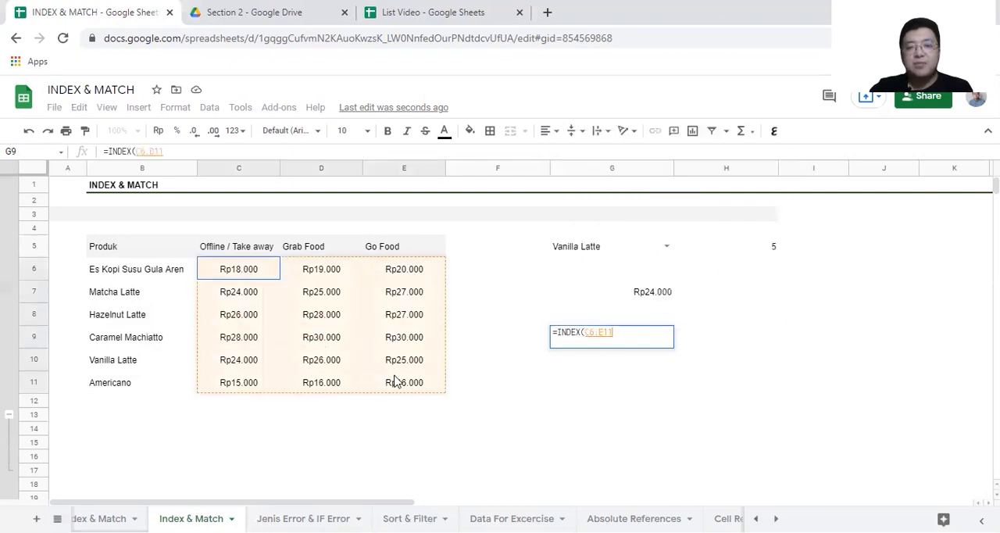
text(;)
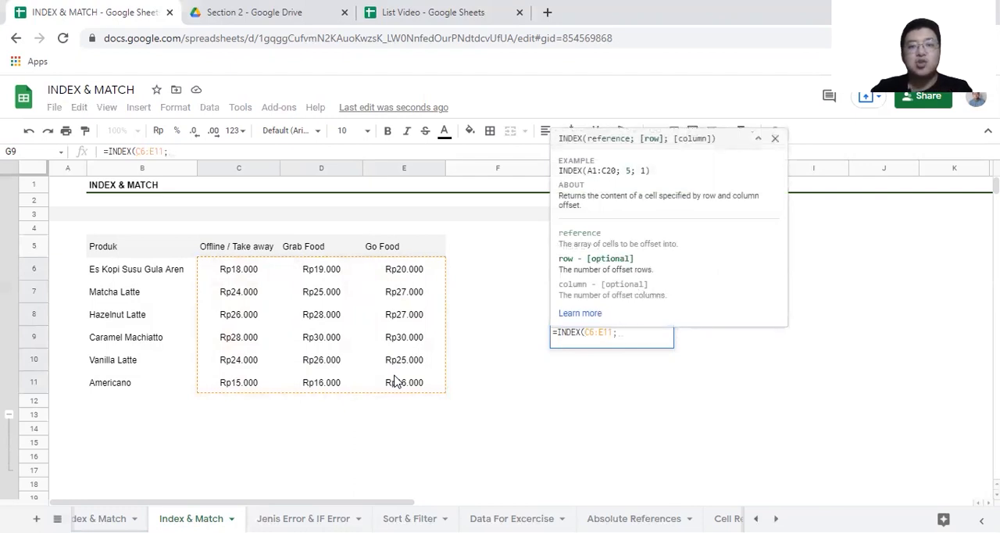
text(4;1))
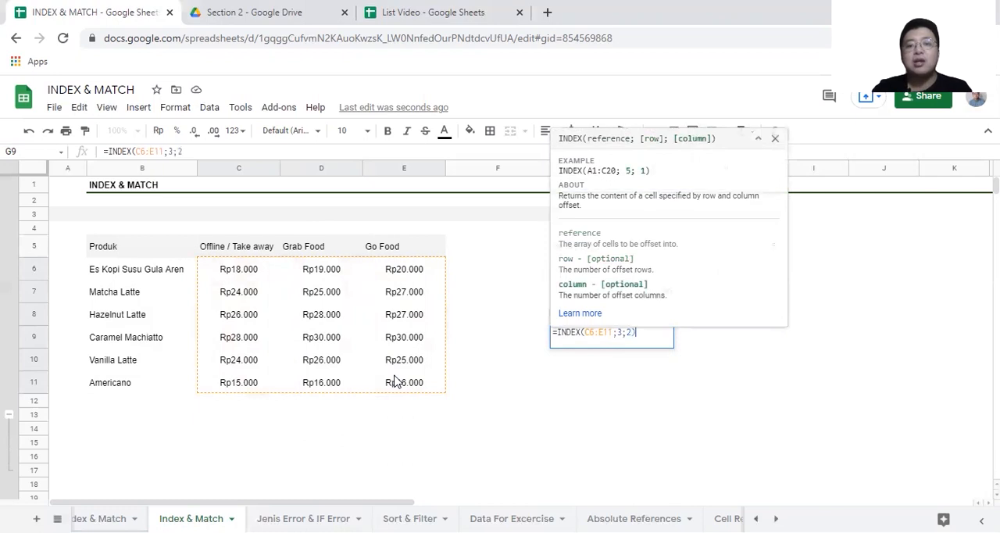
key(Return)
Step: Check G9's result against the Hazelnut Latte row and the Grab Food column in the price table
click(119, 317)
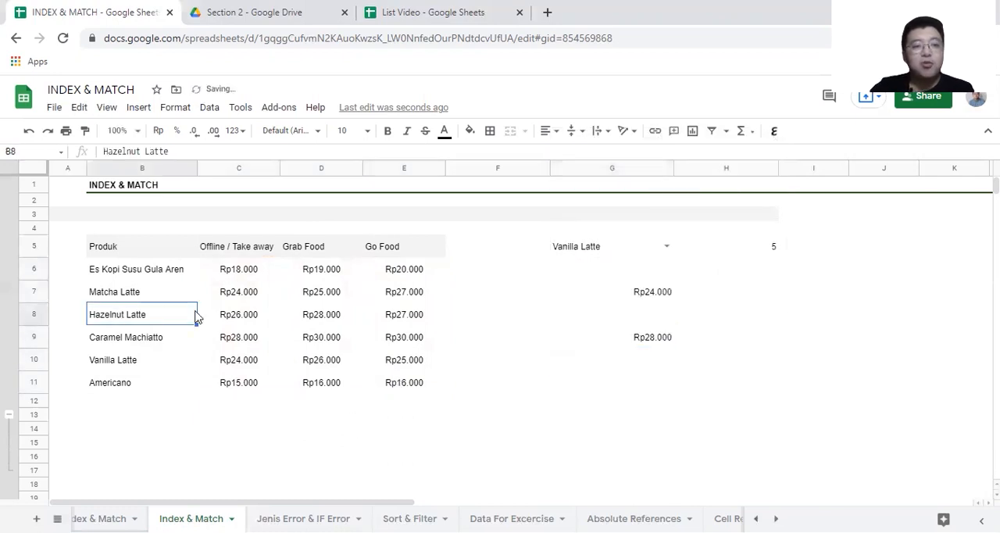
click(320, 312)
click(319, 258)
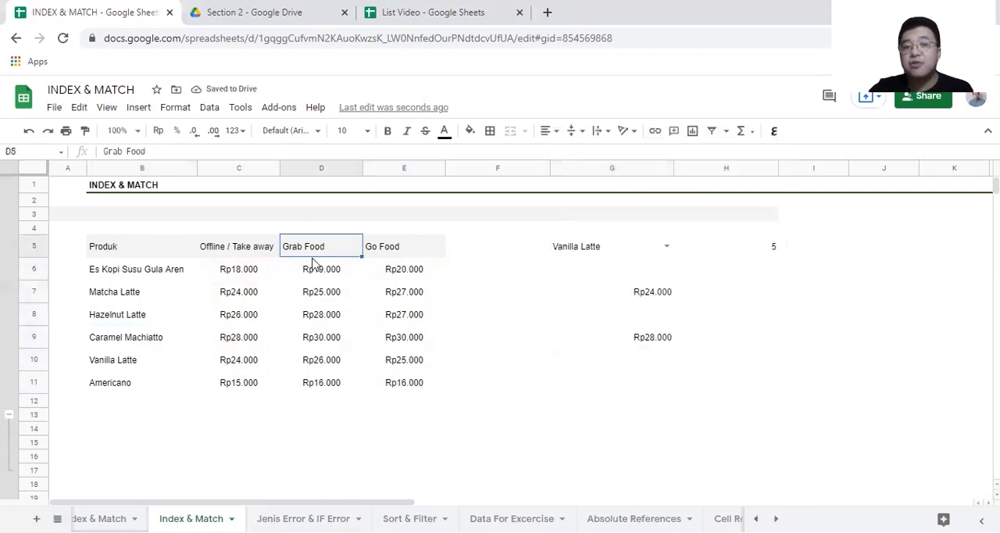
click(313, 315)
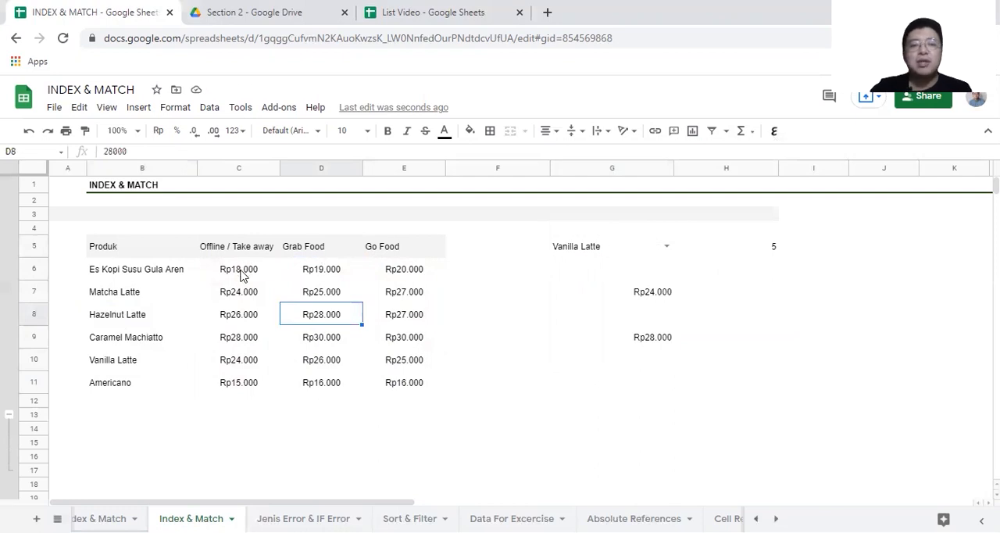
Step: Compare the row-and-column INDEX formula in G9 with the INDEX and MATCH formula in G7
double_click(659, 346)
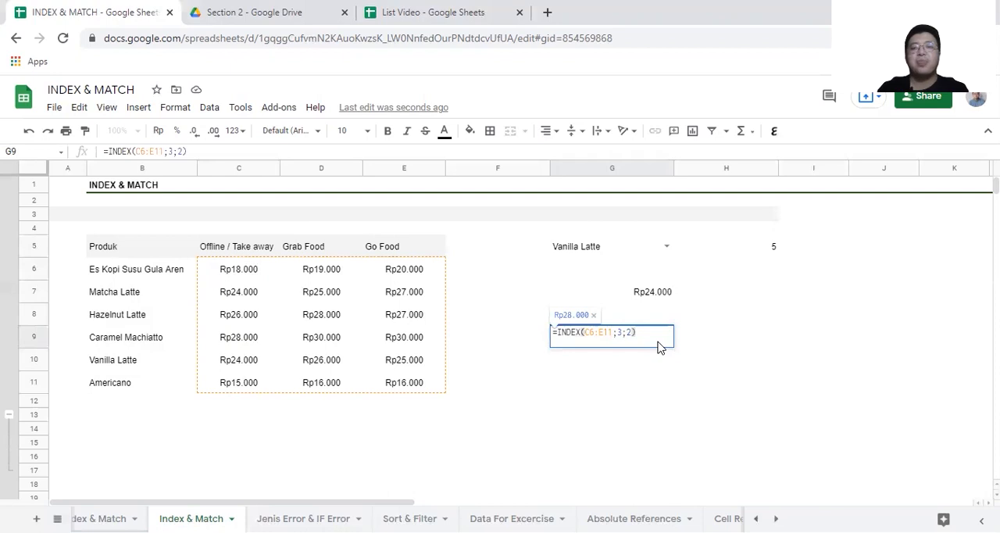
key(Return)
double_click(617, 291)
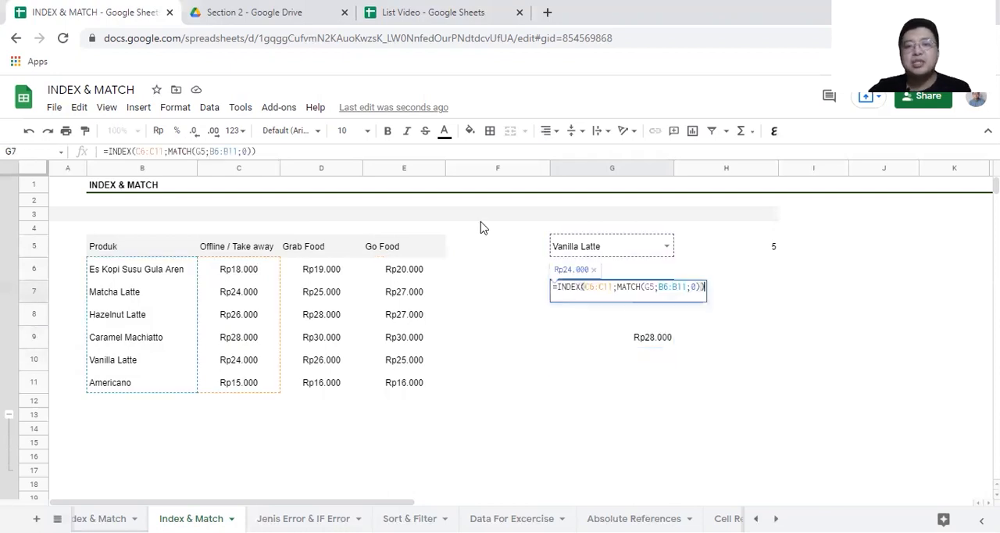
key(Return)
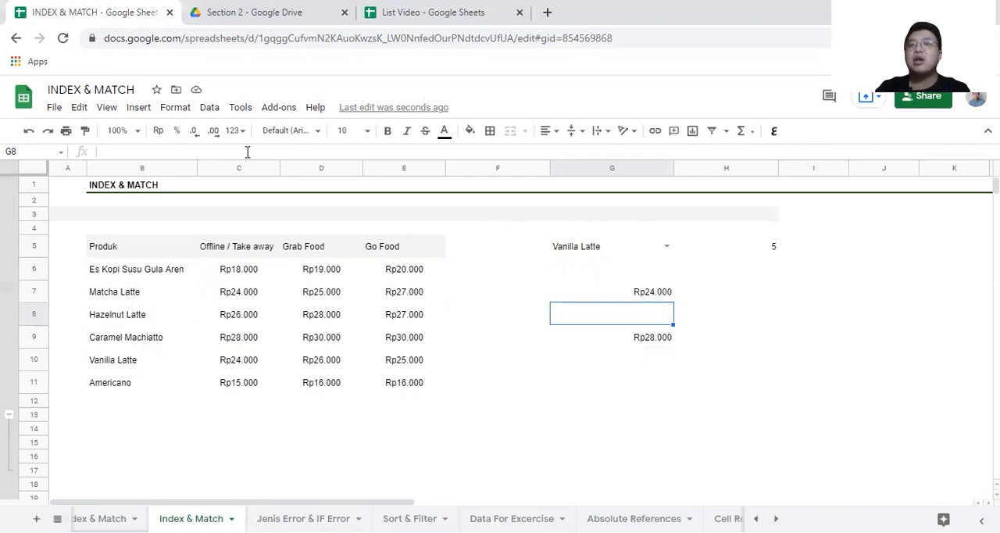
Step: Add a drop-down list based on the range C5:E5 to cell G6 and choose Offline / Take away in it
click(570, 275)
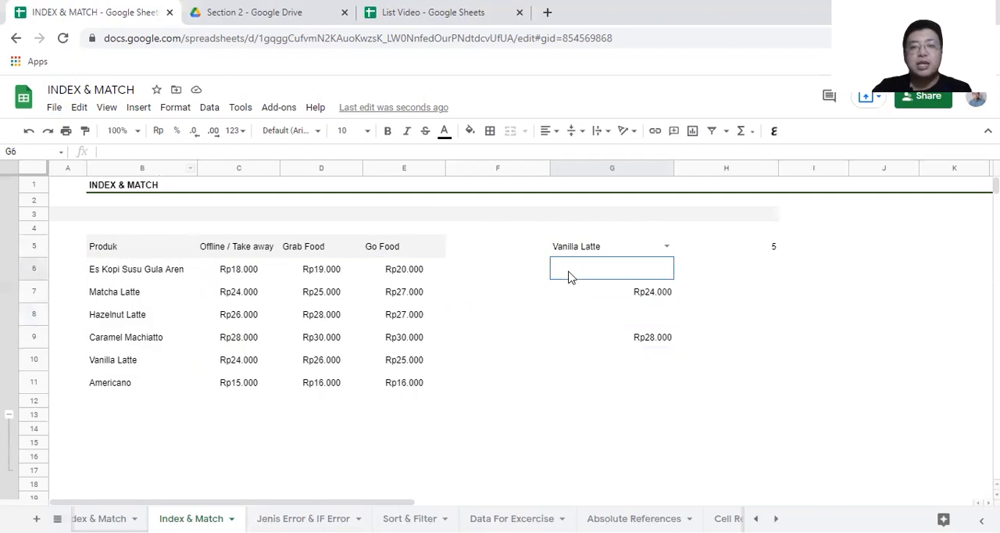
click(209, 107)
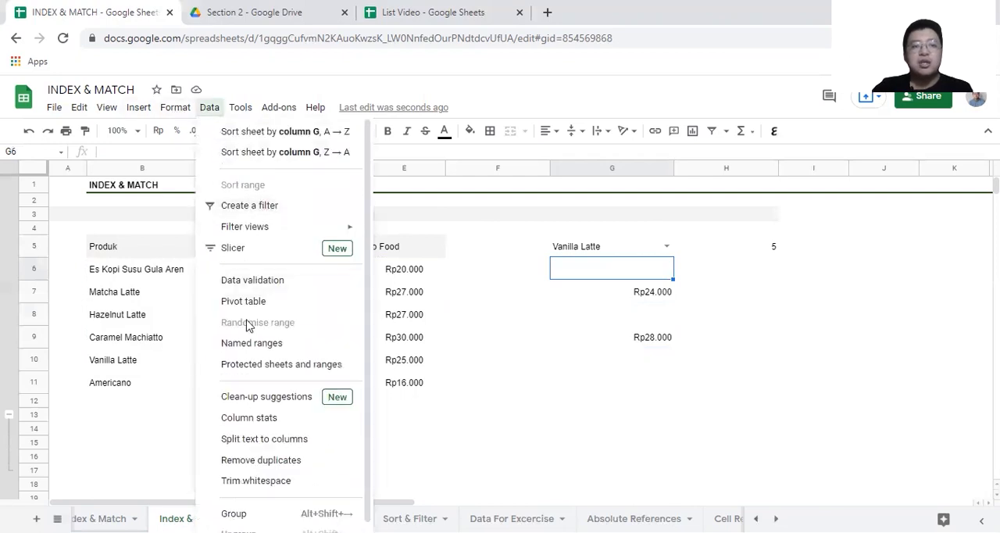
click(268, 289)
click(547, 266)
click(608, 267)
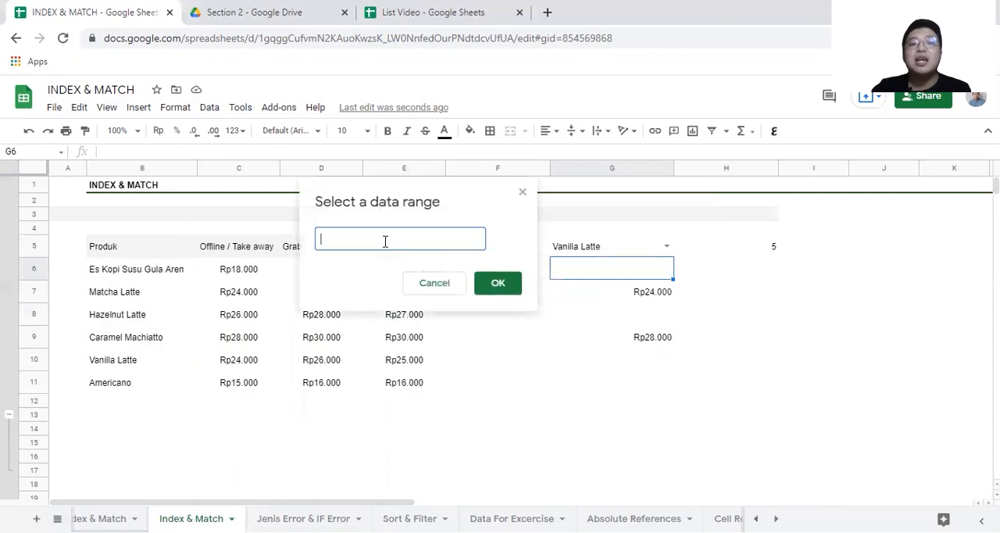
drag(394, 197, 283, 313)
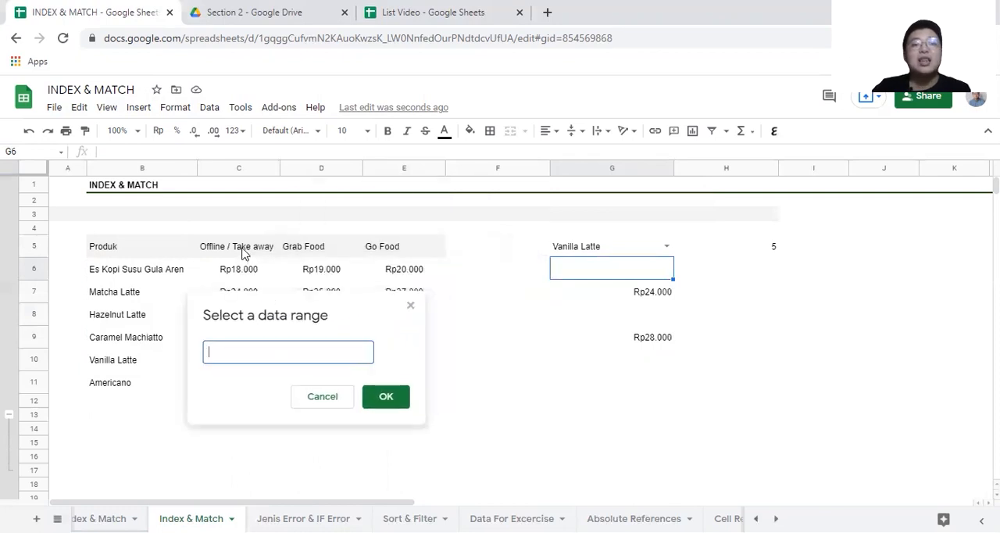
drag(241, 249, 380, 258)
click(386, 397)
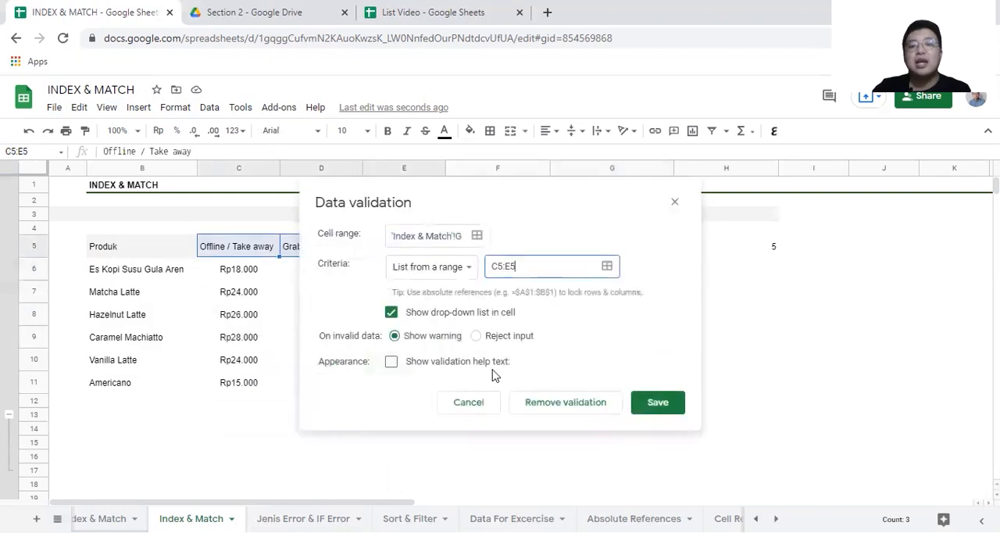
click(658, 402)
click(666, 268)
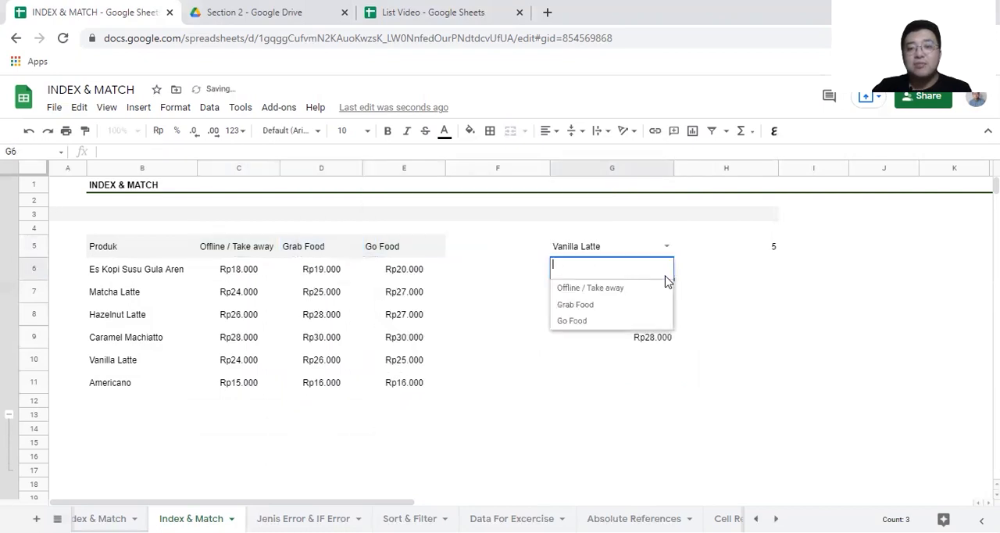
click(628, 291)
Step: Enter a MATCH formula in H6 that looks up G6 in C5:E5, and reject the suggested auto-fill
click(702, 274)
text(=MATCH()
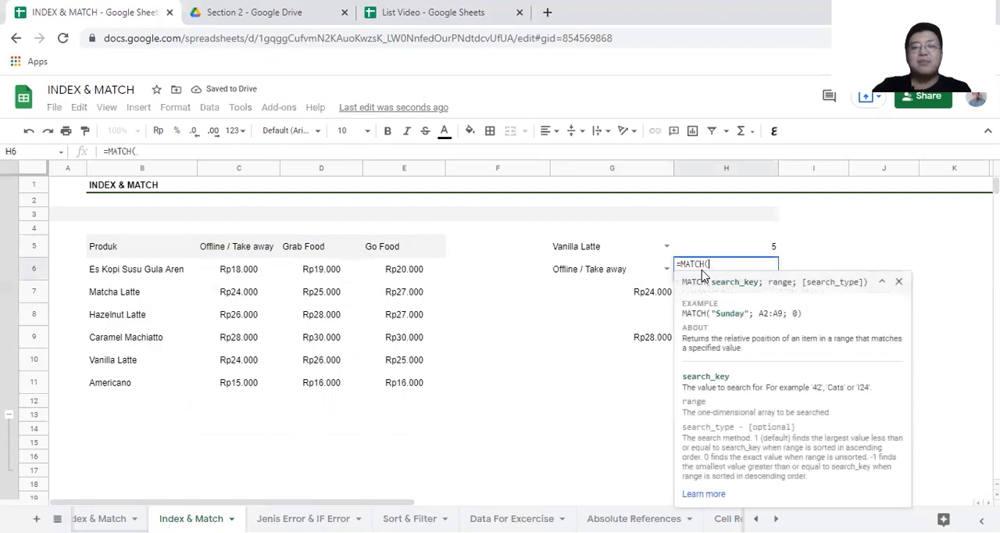
click(575, 273)
text(;)
drag(261, 247, 388, 248)
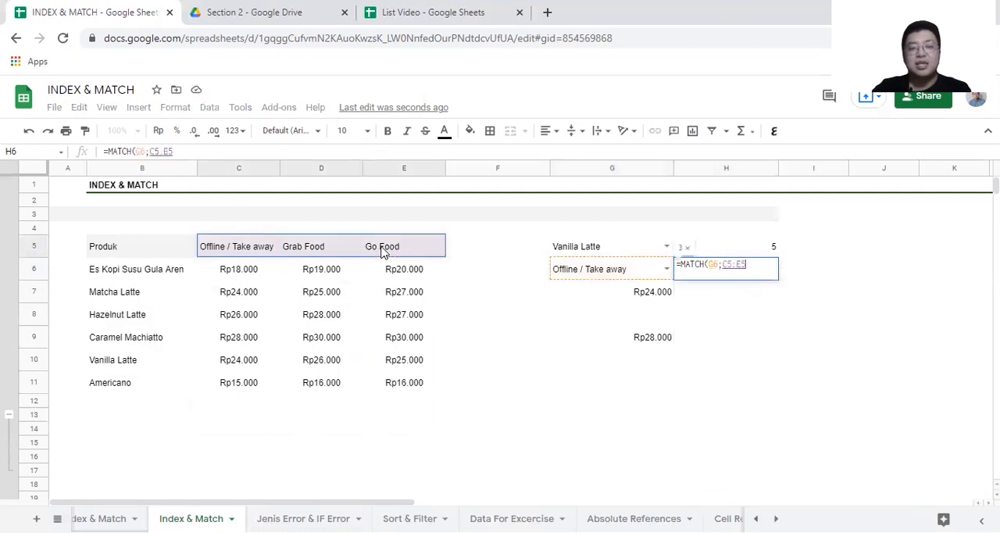
key(Return)
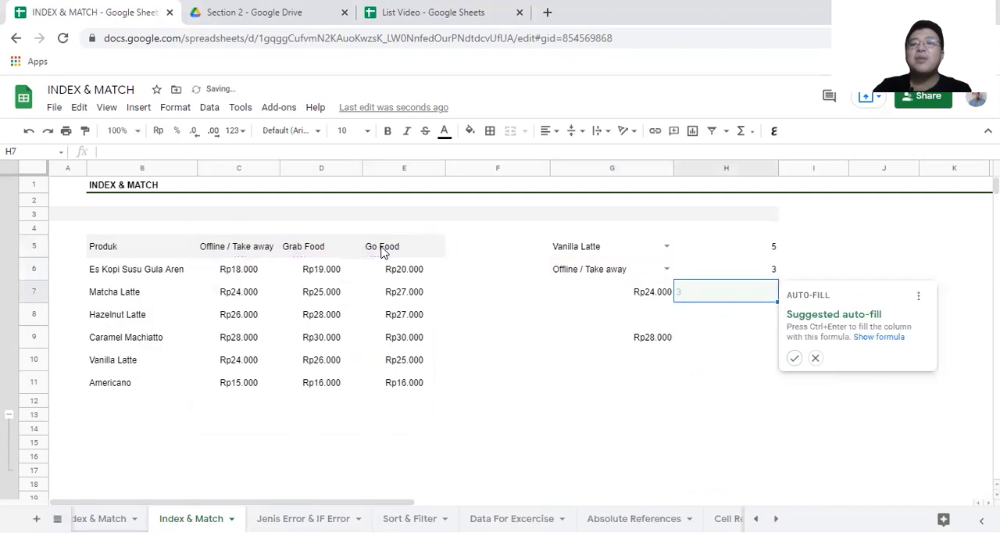
click(816, 359)
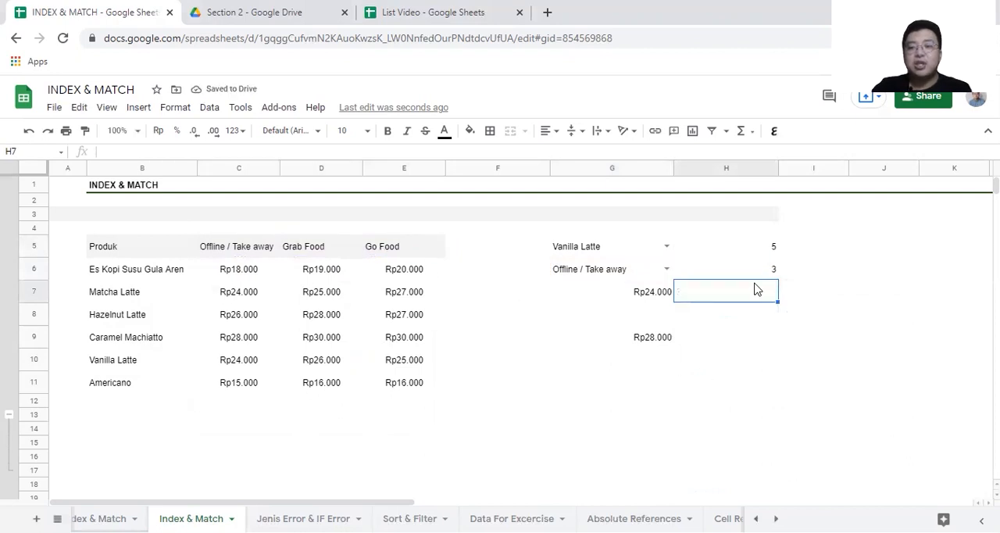
Step: Add the exact-match argument 0 to H6's formula, giving =MATCH(G6;C5:E5;0)
double_click(745, 271)
click(181, 152)
key(BackSpace)
text(;0))
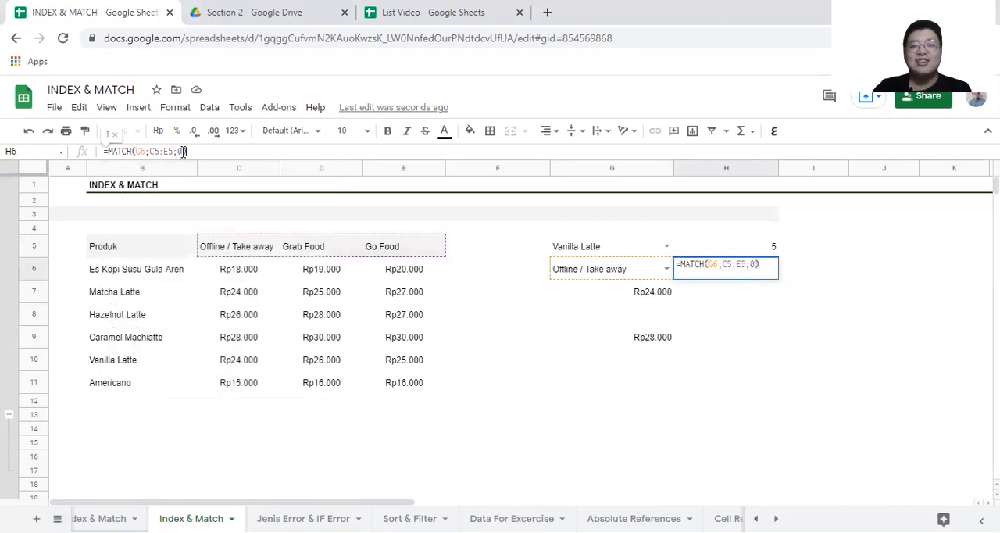
key(Return)
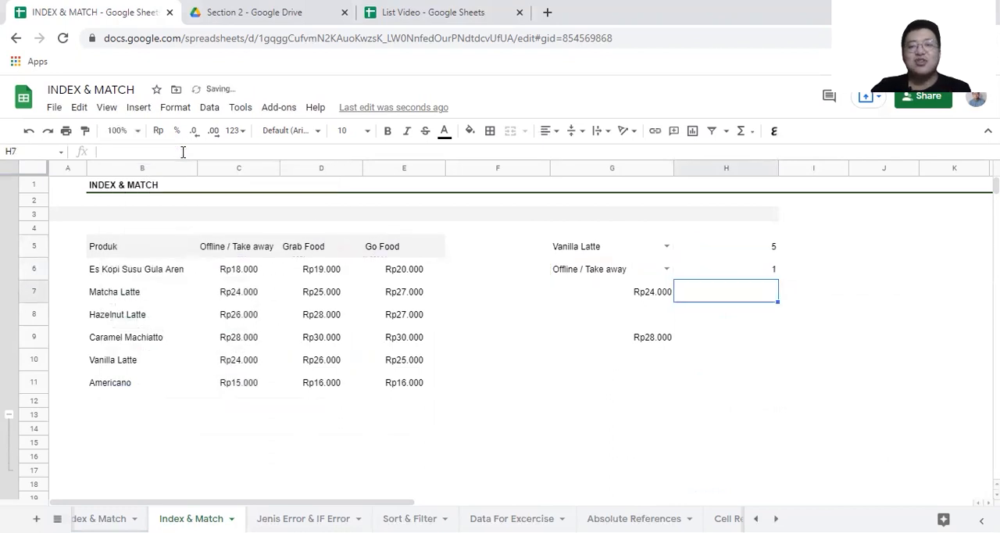
Step: Test the column lookup by comparing it with the Offline / Take away header and choosing Go Food in the G6 drop-down
click(254, 251)
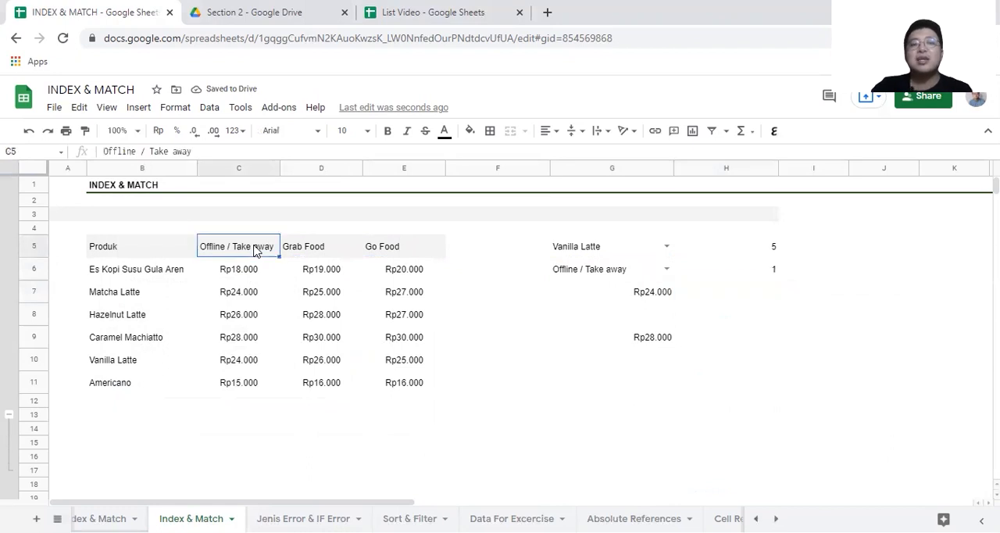
click(667, 268)
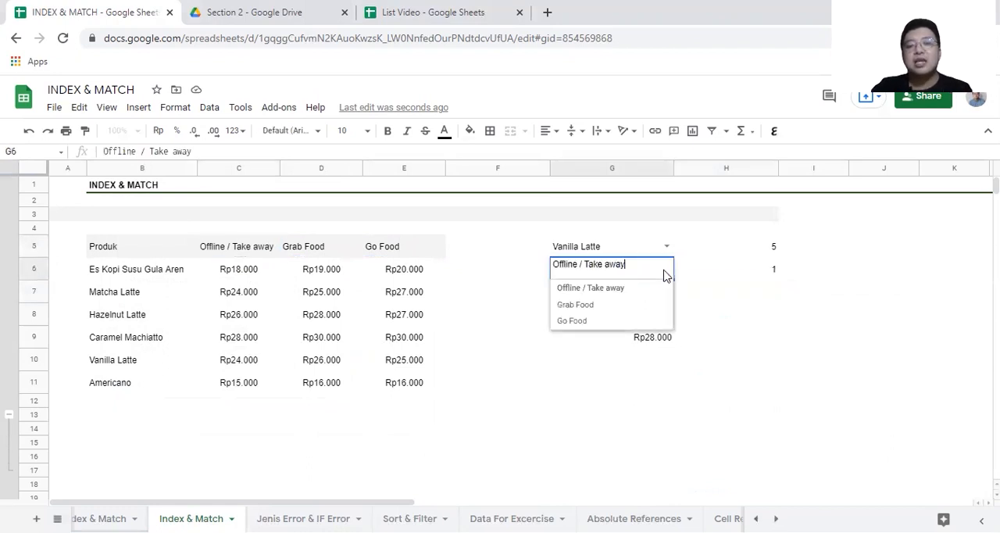
click(614, 322)
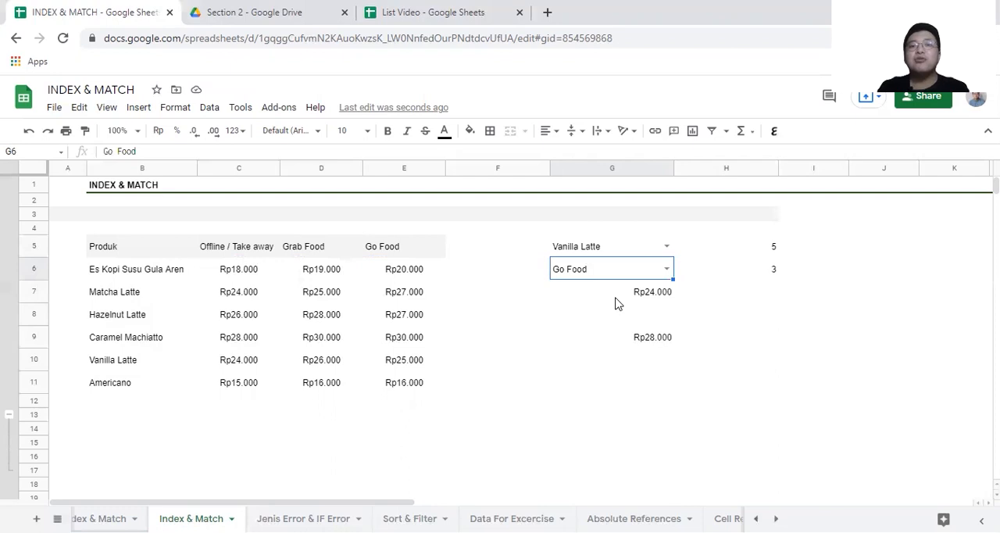
Step: Delete the old INDEX formulas from cells G7 and G9
key(Down)
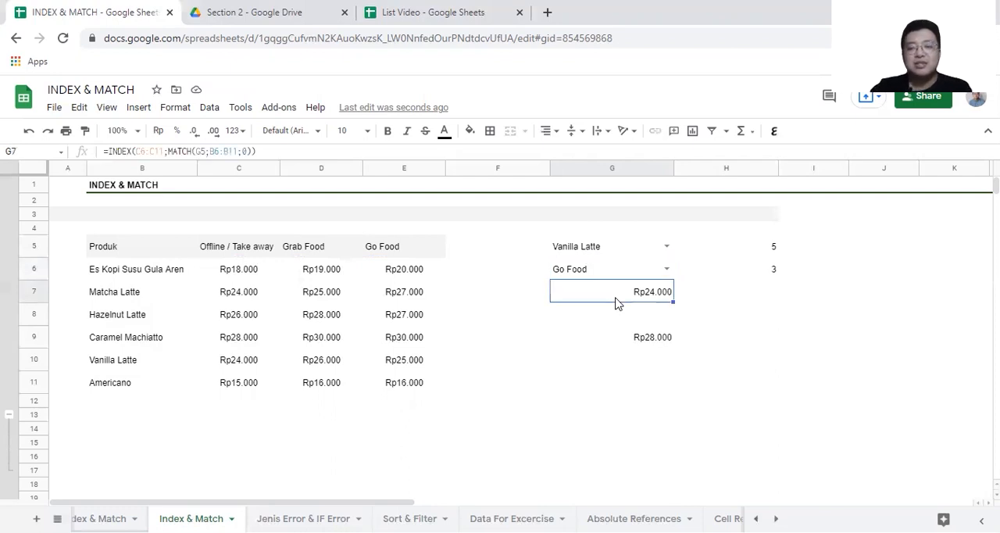
key(Delete)
key(Down)
key(Down)
key(Delete)
Step: Start an INDEX formula in G8 with the price range C6:E11 as its reference
key(Up)
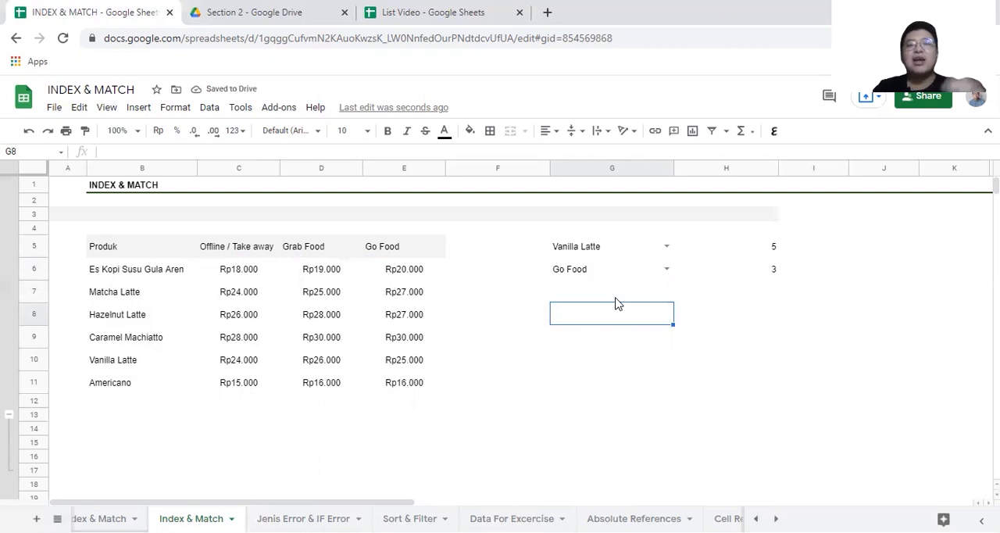
text(=IN)
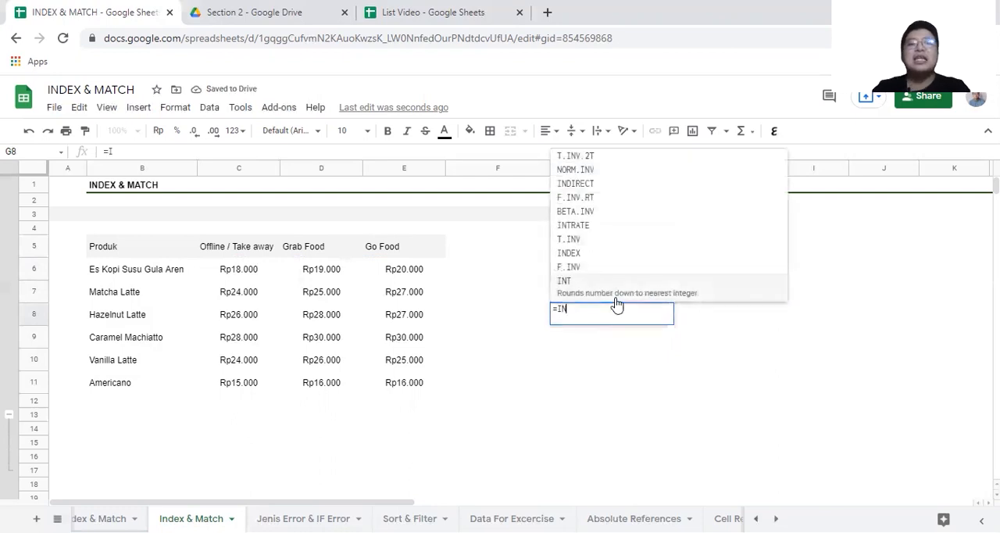
text(DEX()
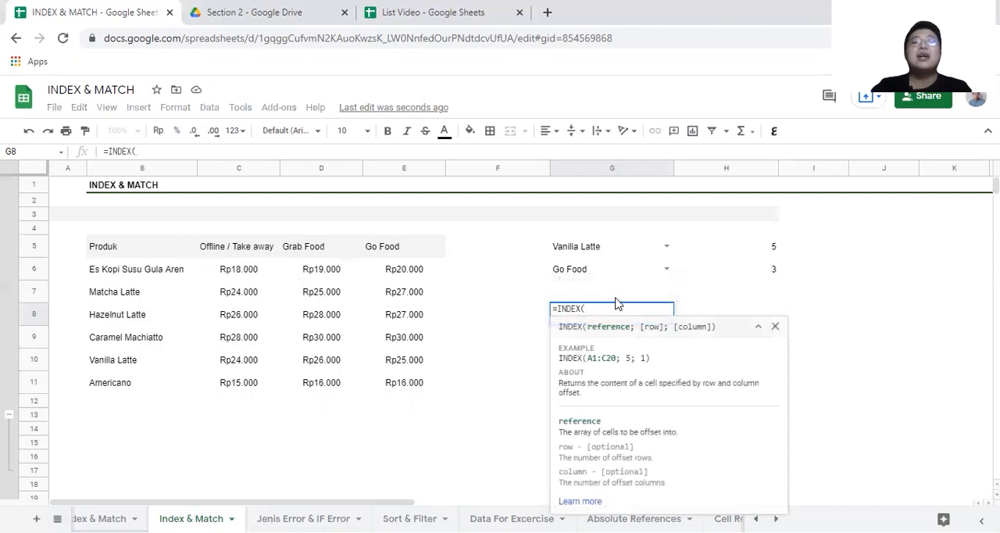
drag(229, 279, 404, 384)
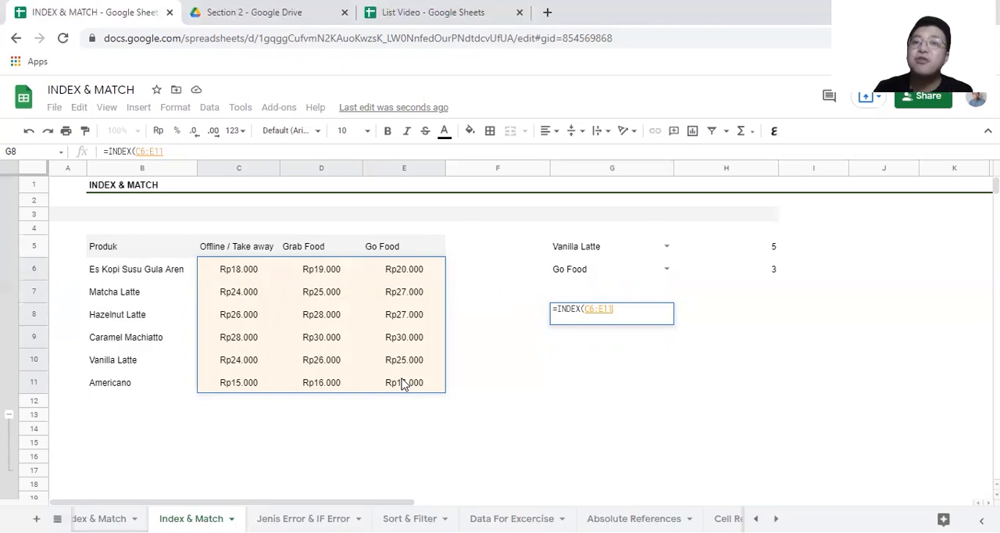
text(;)
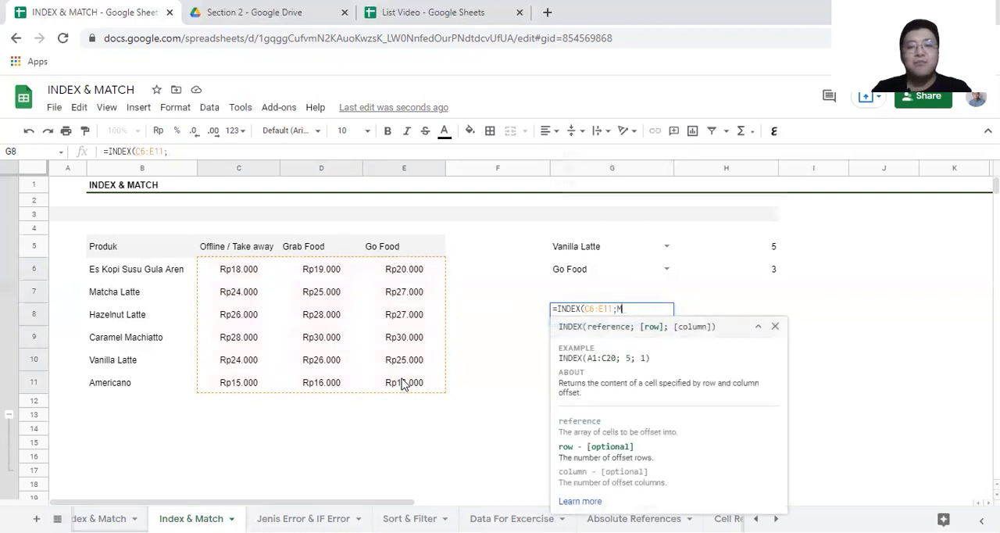
text(MAT)
Step: Add MATCH(G5;B6:B11;0) as the row argument of G8's INDEX formula to look up the chosen product
key(Tab)
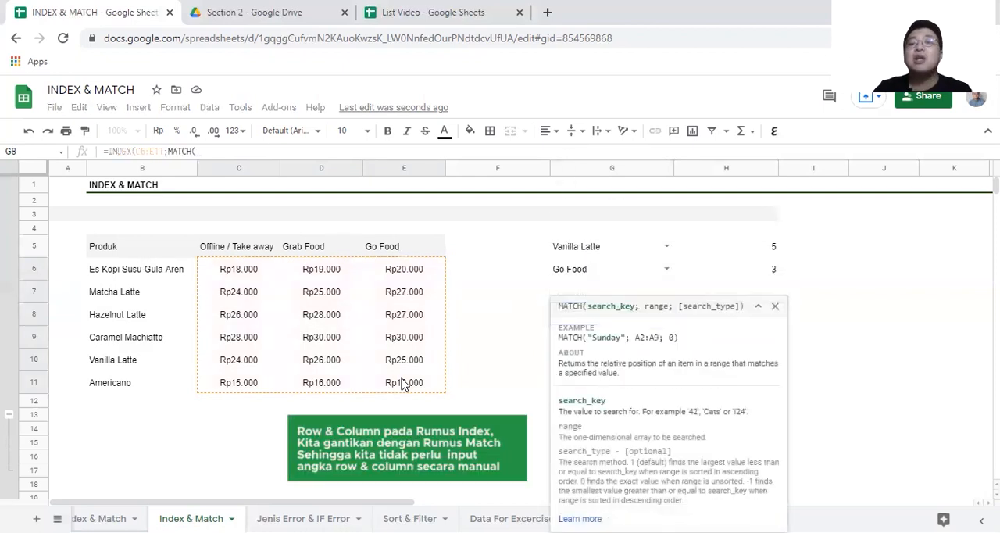
click(775, 306)
click(618, 247)
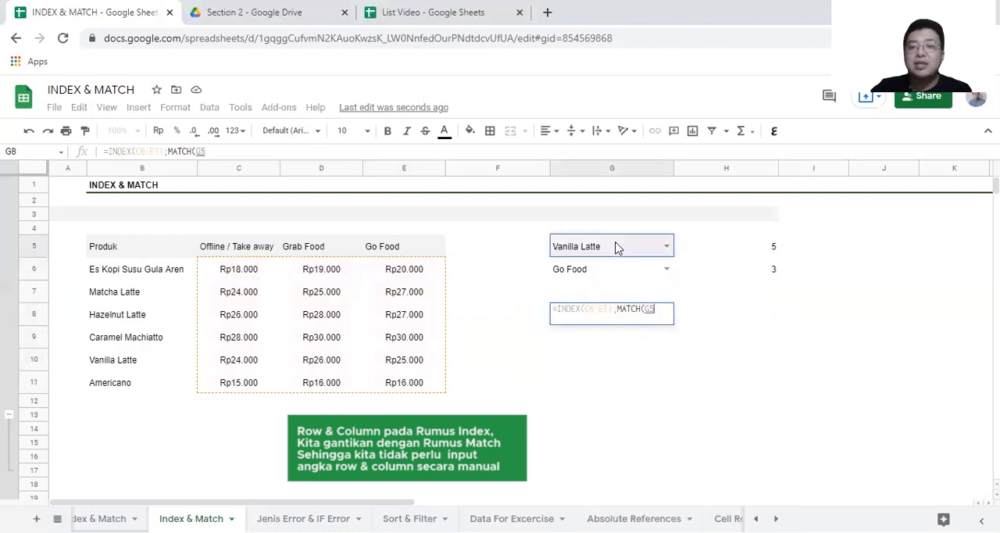
text(;)
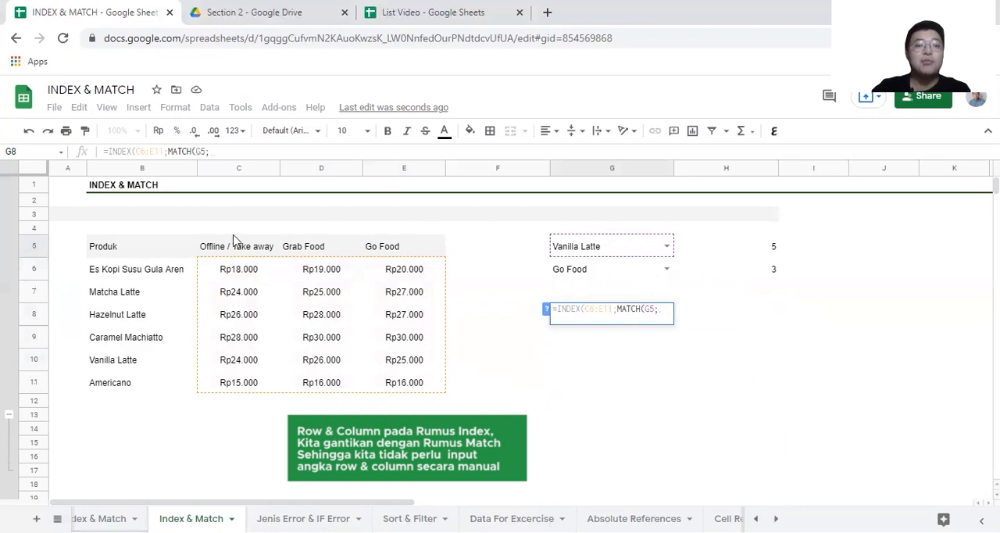
click(156, 270)
drag(156, 270, 147, 390)
text(;0))
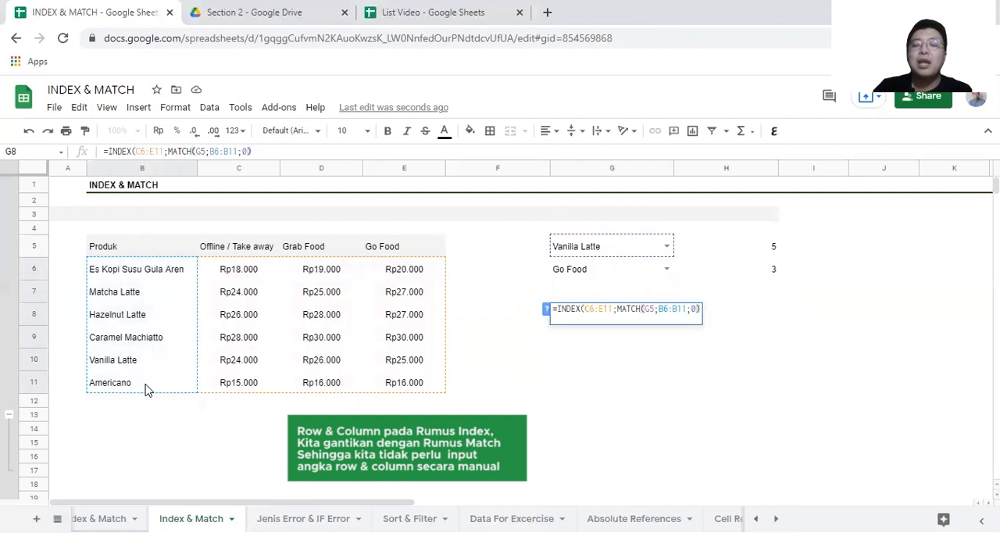
text(;MA)
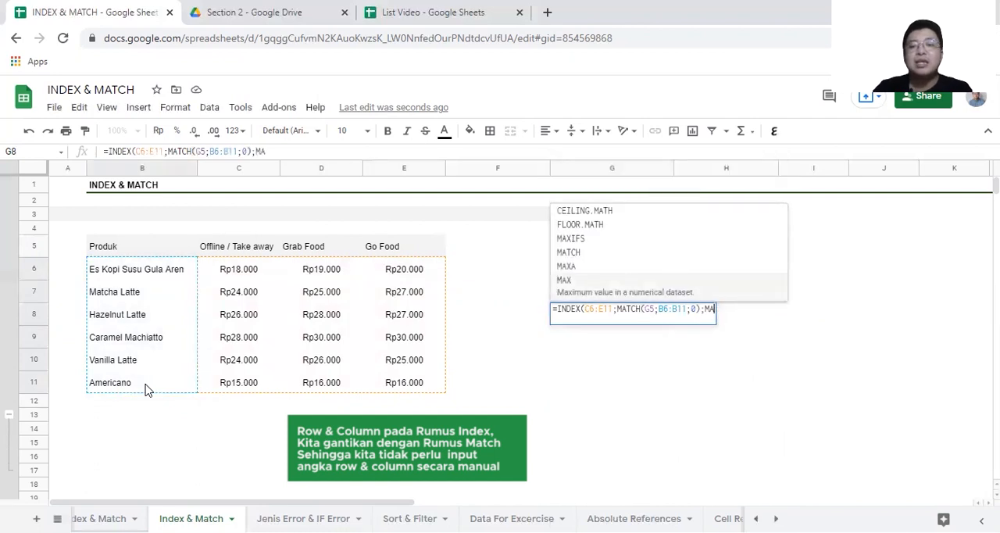
text(TCH()
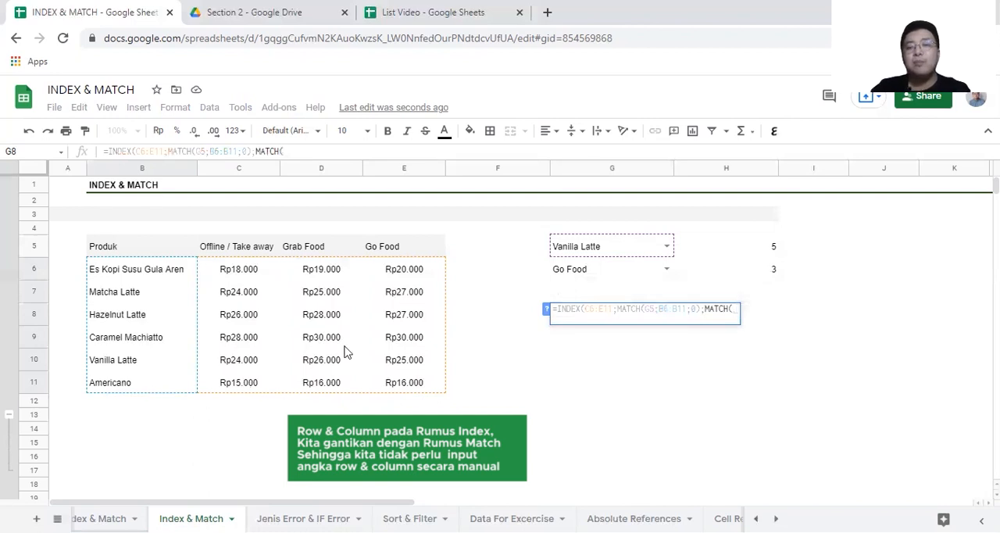
Step: Add MATCH(G6;C5:E5;0) as the column argument of G8's INDEX formula, review its references, and commit the formula
click(591, 278)
text(;)
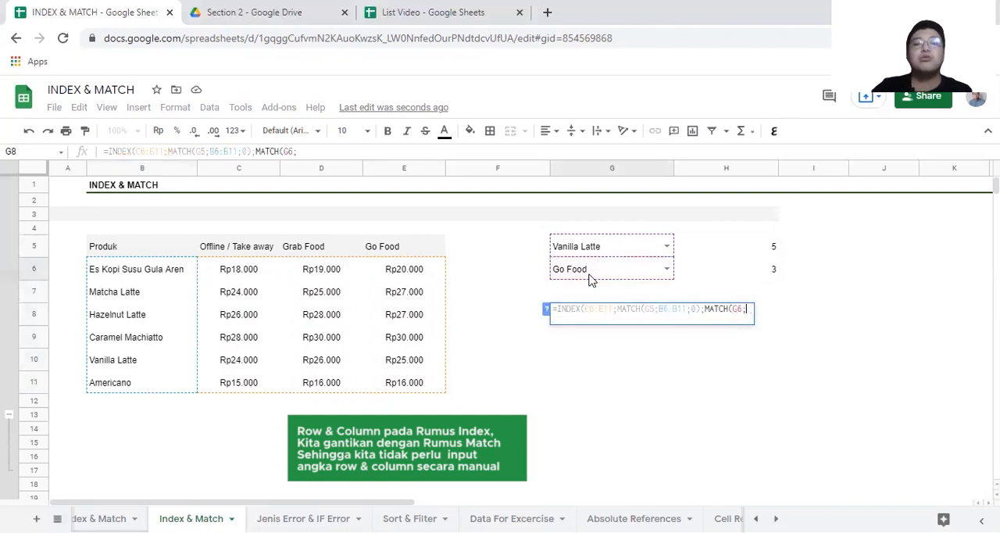
click(240, 248)
drag(241, 249, 414, 257)
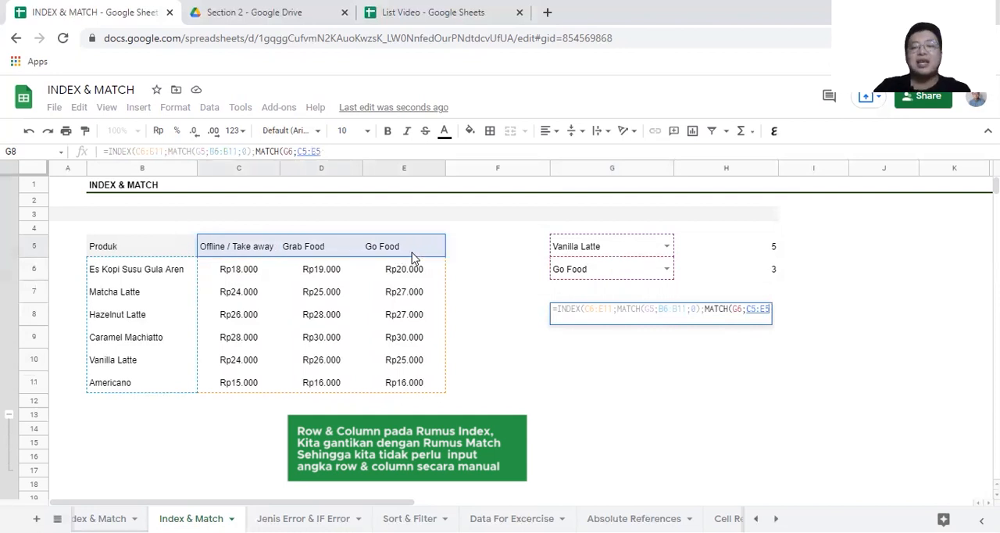
text(;)
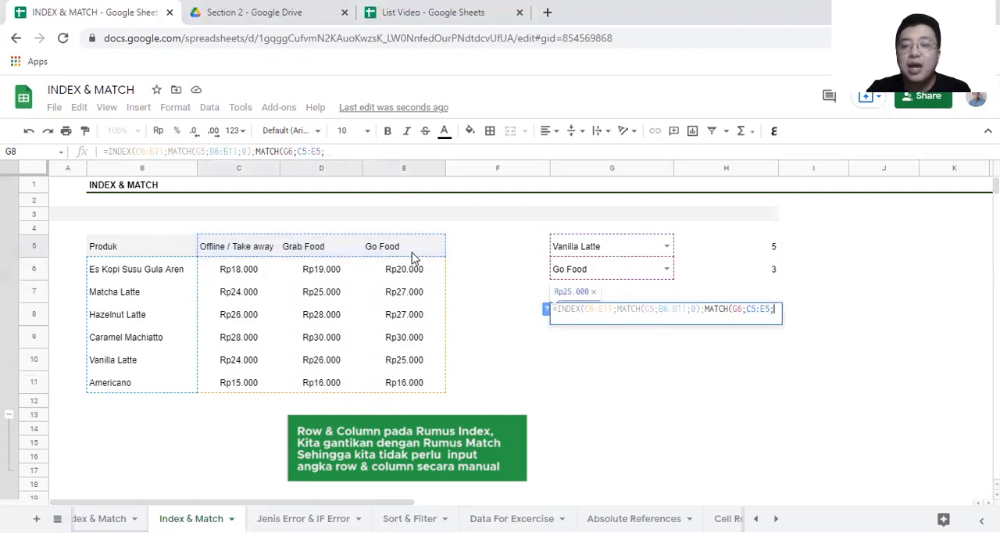
text(0))
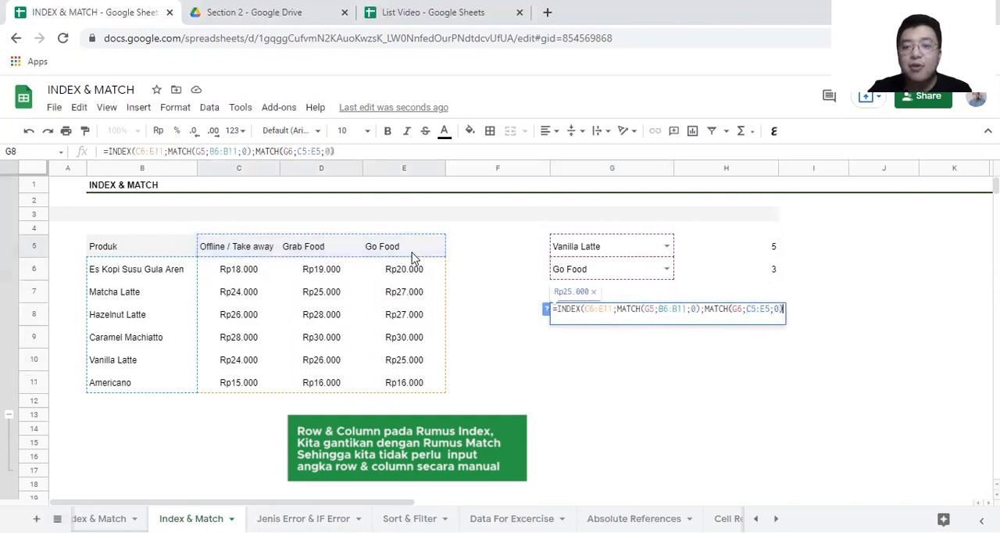
click(602, 310)
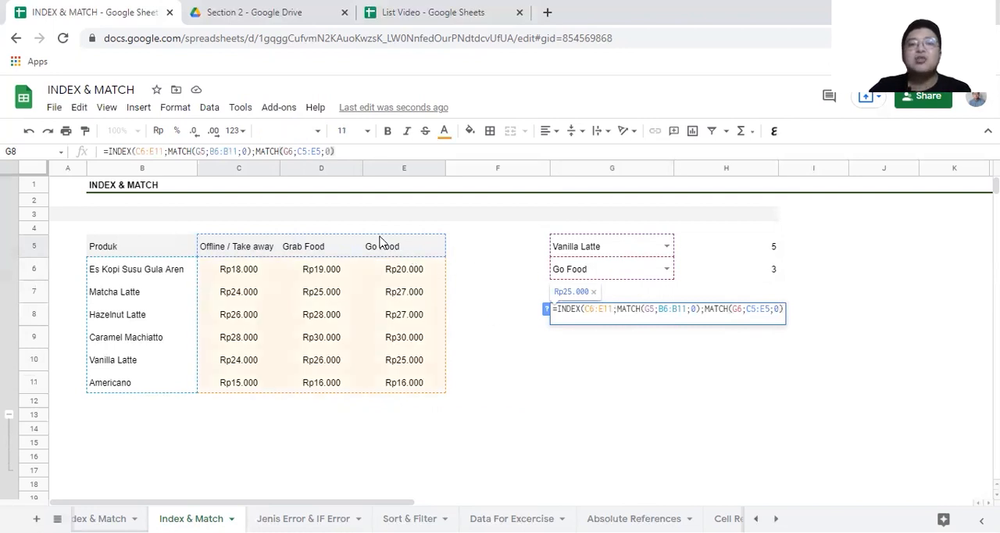
click(637, 311)
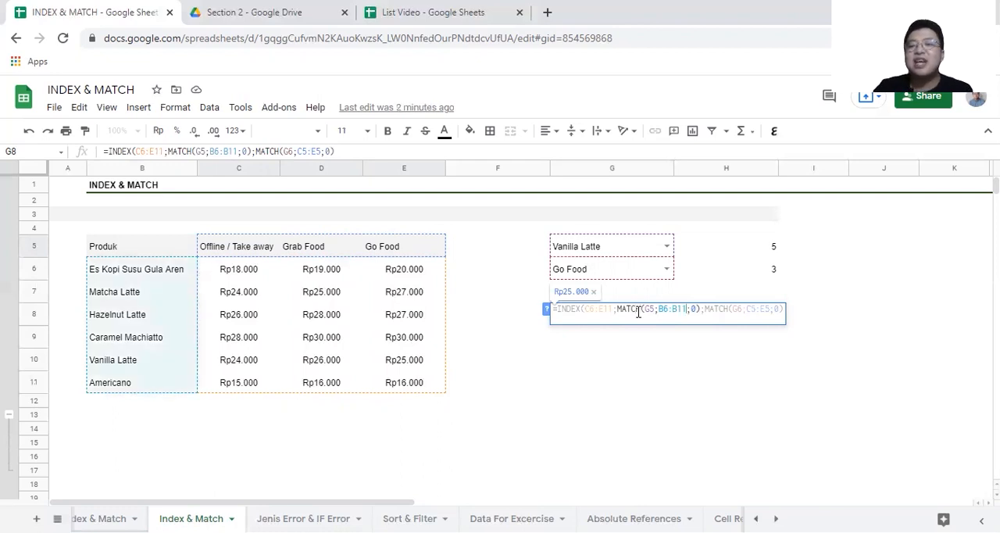
key(Return)
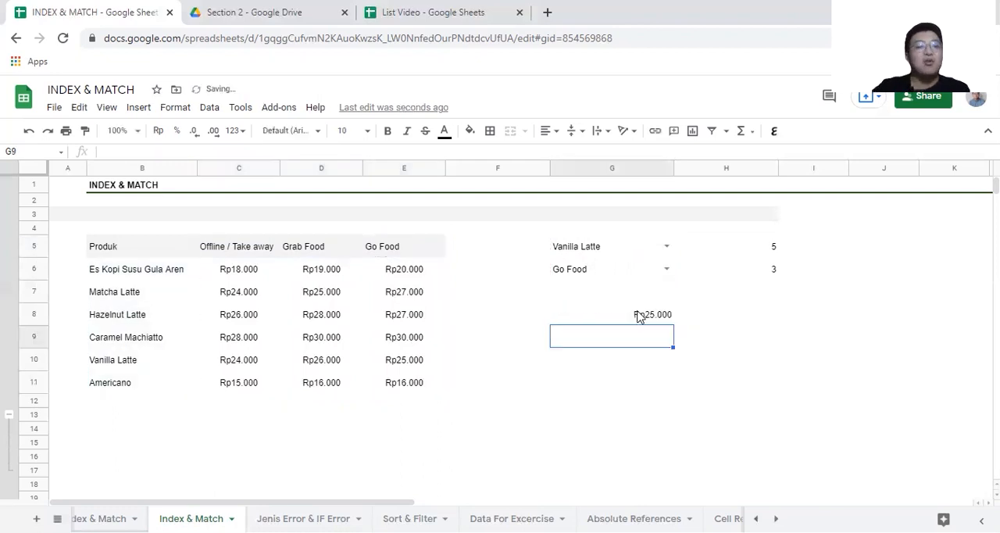
Step: Test the lookup by comparing it with Vanilla Latte's Go Food price and choosing Offline / Take away in the G6 drop-down
click(136, 363)
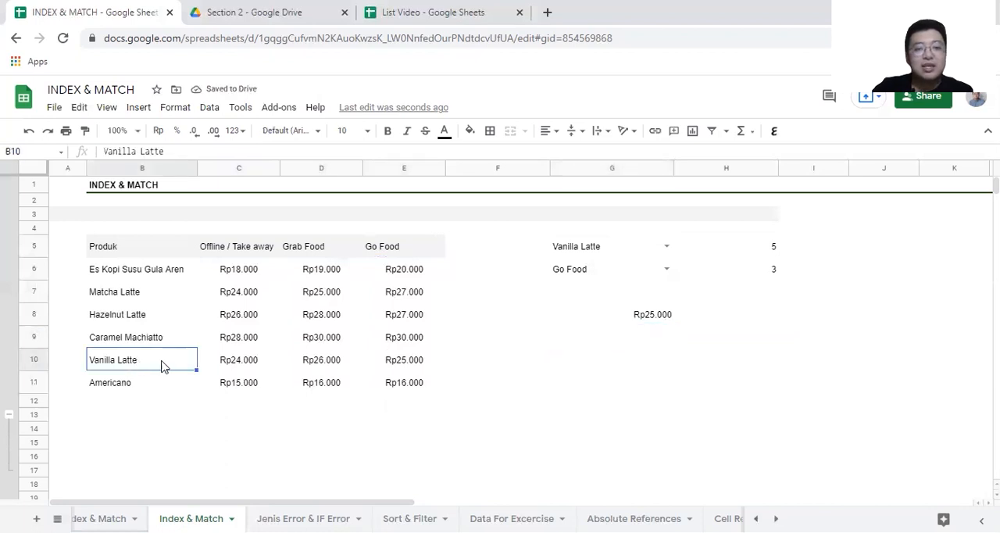
click(406, 368)
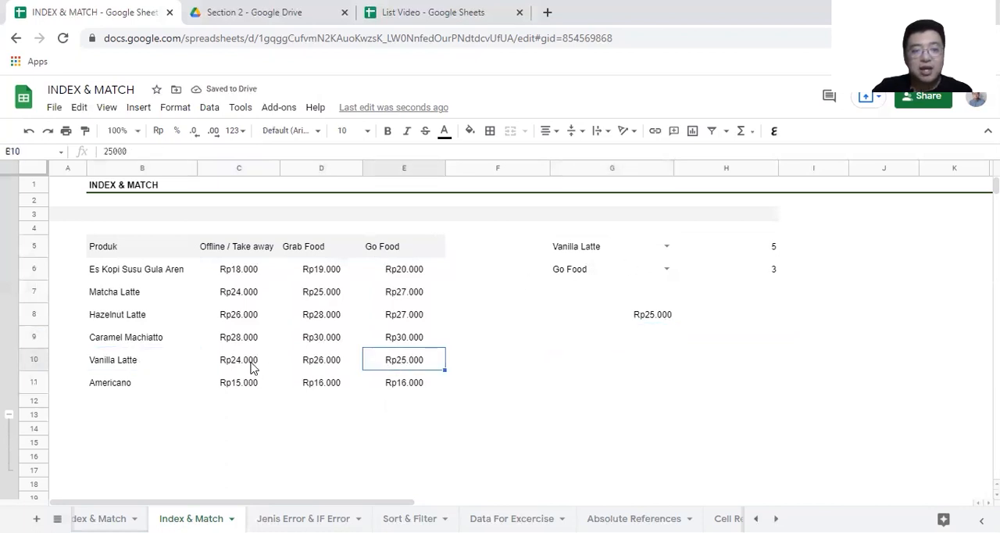
click(667, 267)
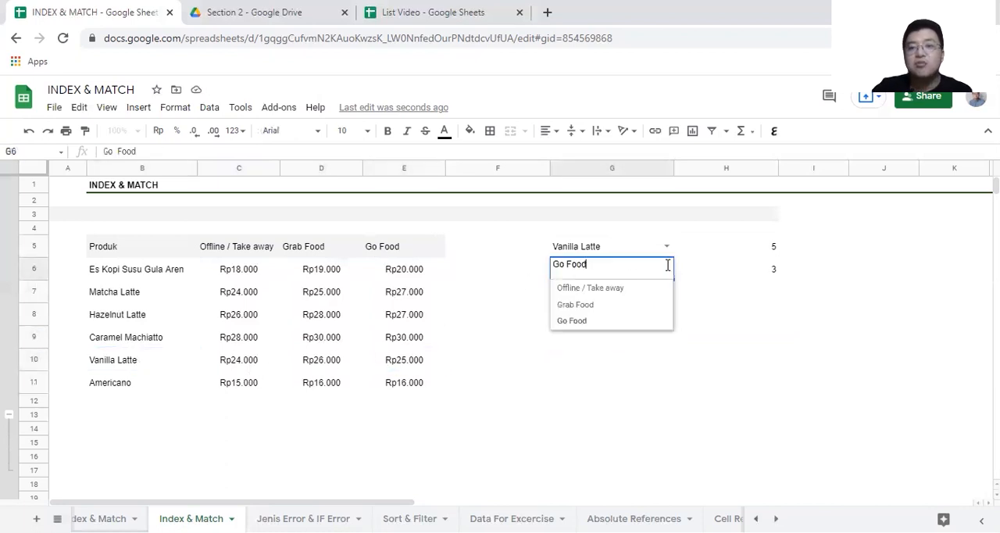
click(612, 291)
Step: Centre the lookup result in G8 horizontally and give the cell a light grey fill
click(594, 320)
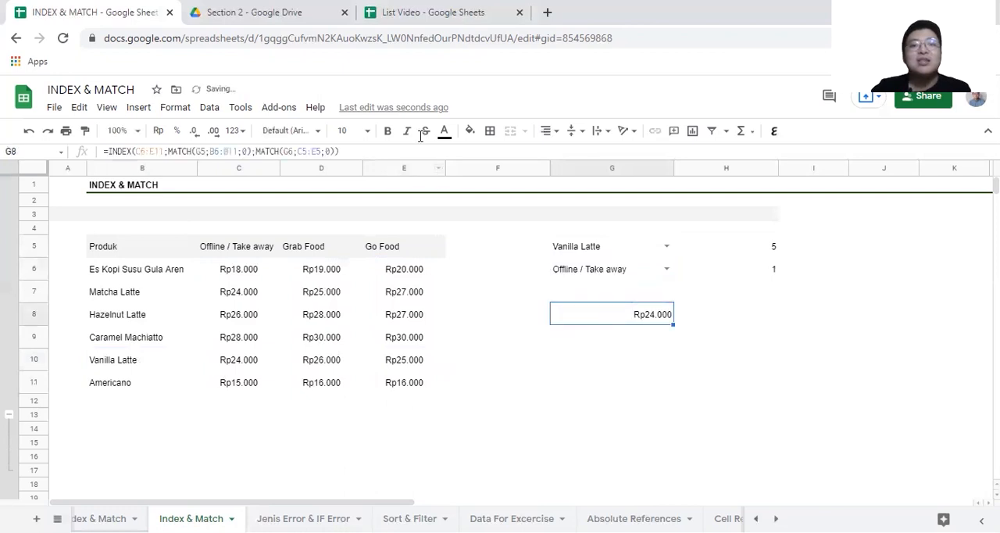
click(547, 131)
click(563, 154)
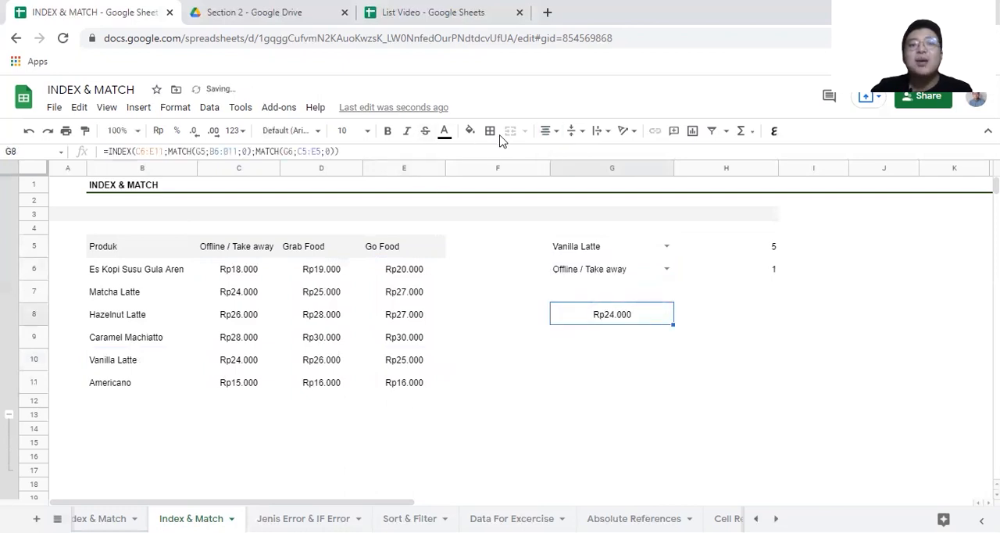
click(470, 130)
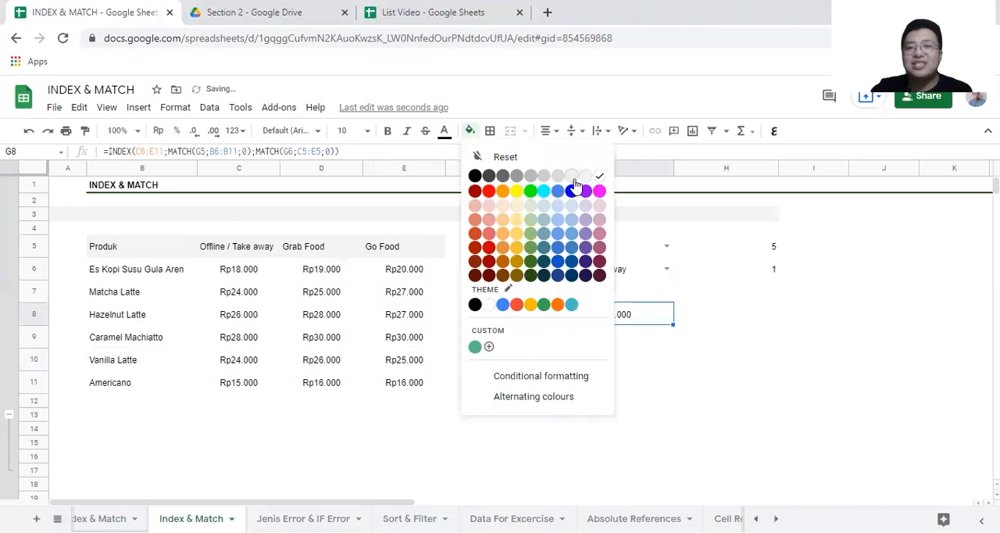
click(572, 179)
click(471, 132)
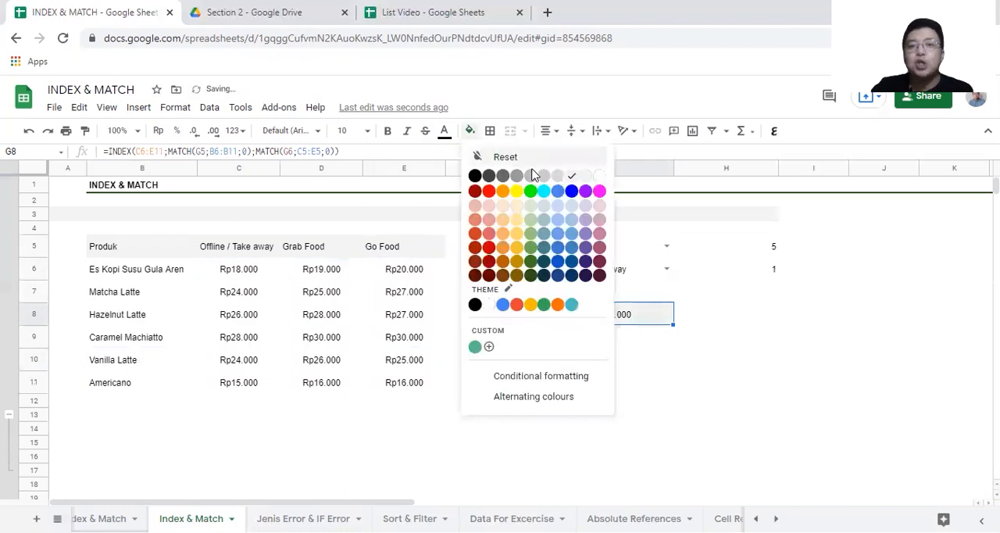
click(556, 184)
click(590, 389)
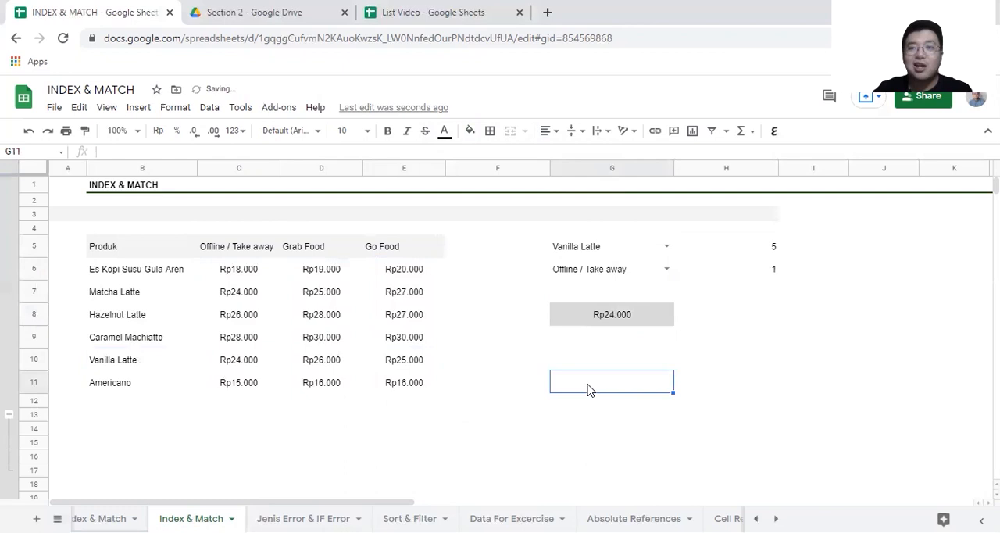